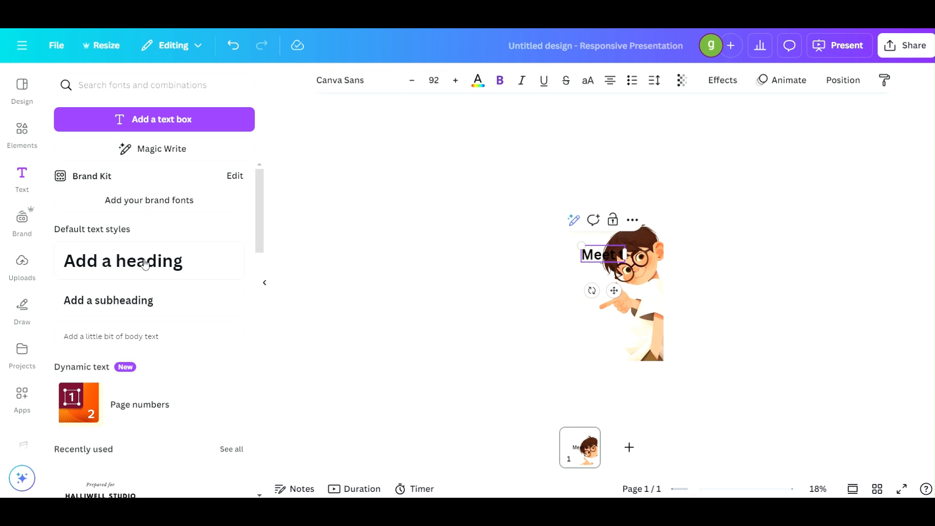
Change the font of the "Meet this" heading to Brittany.
{"action": "left_click", "coordinate": [362, 78]}
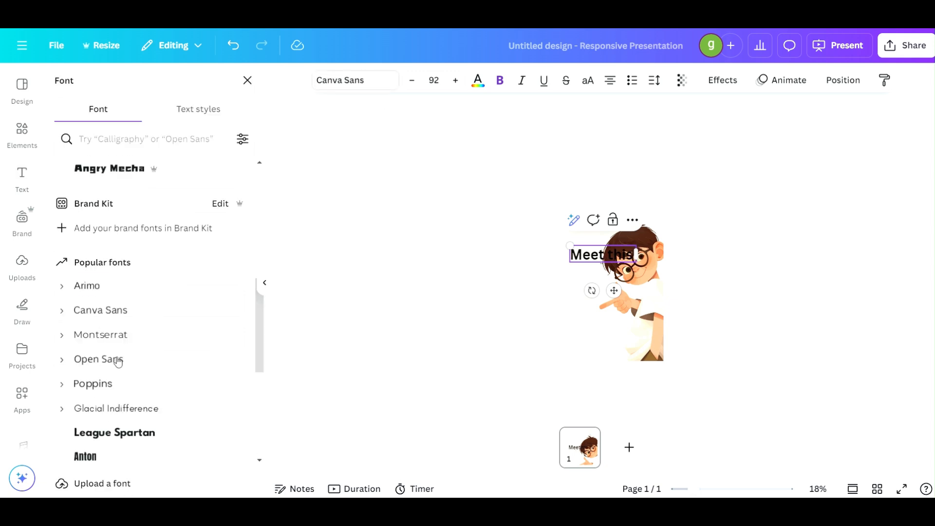
{"action": "scroll", "coordinate": [129, 326], "scroll_direction": "down", "scroll_amount": 8}
{"action": "scroll", "coordinate": [140, 253], "scroll_direction": "up", "scroll_amount": 3}
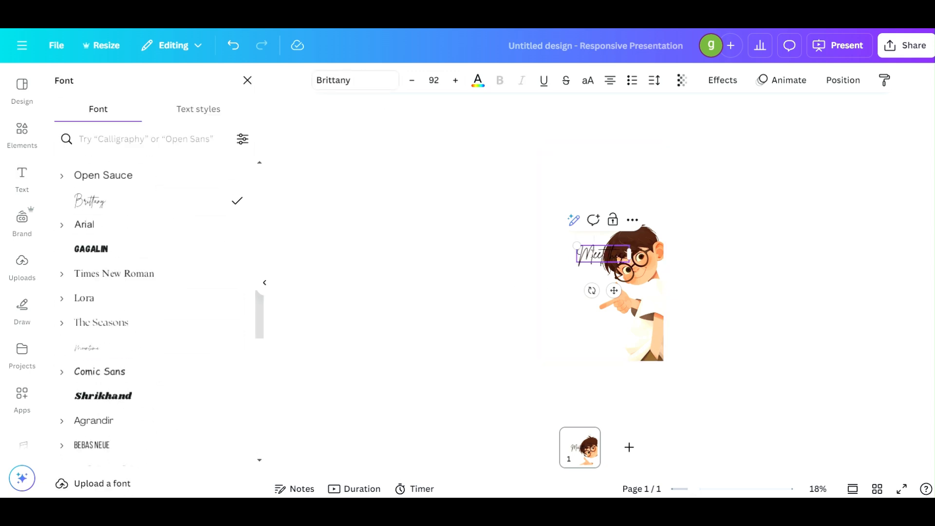
{"action": "left_click", "coordinate": [583, 271]}
Move the "Meet this" text off the boy's face to the empty area above his head.
{"action": "left_click", "coordinate": [609, 266]}
{"action": "left_click", "coordinate": [583, 263]}
{"action": "left_click_drag", "start_coordinate": [583, 262], "coordinate": [621, 202]}
{"action": "scroll", "coordinate": [574, 198], "scroll_direction": "up", "scroll_amount": 5}
{"action": "scroll", "coordinate": [574, 198], "scroll_direction": "up", "scroll_amount": 1}
Adjust the spacing of "Meet this", scale it to about size 68.9 and reposition it above the boy.
{"action": "left_click", "coordinate": [654, 80]}
{"action": "left_click_drag", "start_coordinate": [607, 130], "coordinate": [620, 147]}
{"action": "left_click", "coordinate": [330, 274]}
{"action": "left_click_drag", "start_coordinate": [619, 215], "coordinate": [685, 219]}
{"action": "left_click_drag", "start_coordinate": [685, 174], "coordinate": [632, 168]}
Recolour the "Meet this" text with a custom golden yellow.
{"action": "left_click", "coordinate": [478, 81]}
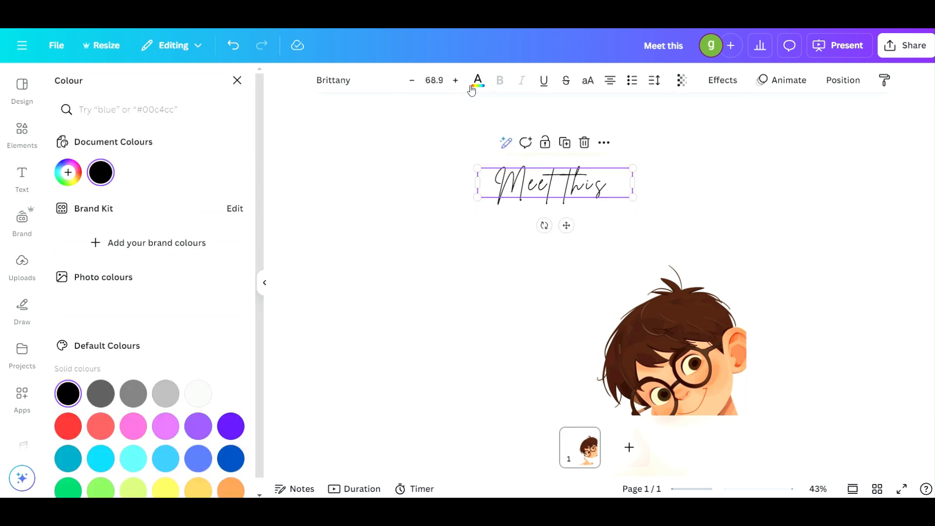
{"action": "left_click", "coordinate": [139, 174]}
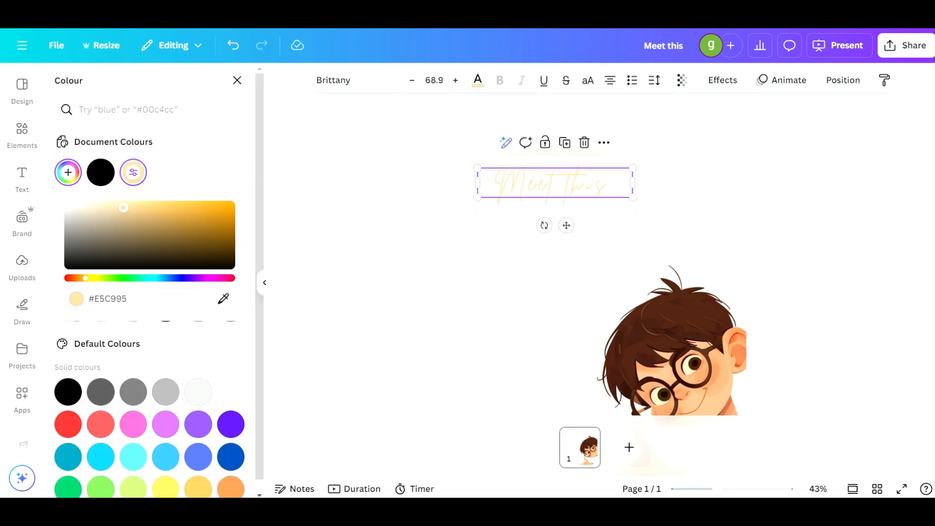
{"action": "left_click", "coordinate": [415, 167]}
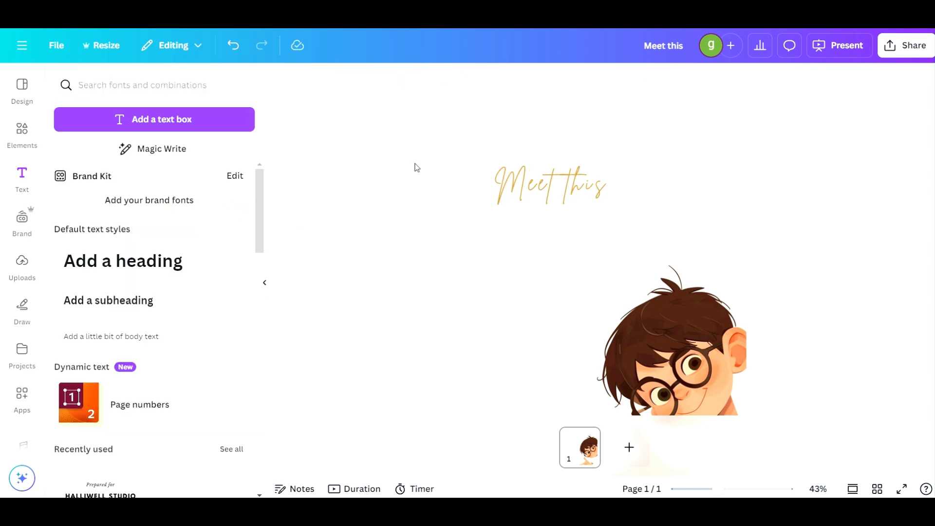
{"action": "scroll", "coordinate": [542, 173], "scroll_direction": "down", "scroll_amount": 3}
{"action": "left_click", "coordinate": [542, 174]}
{"action": "left_click", "coordinate": [578, 123]}
{"action": "left_click", "coordinate": [577, 209]}
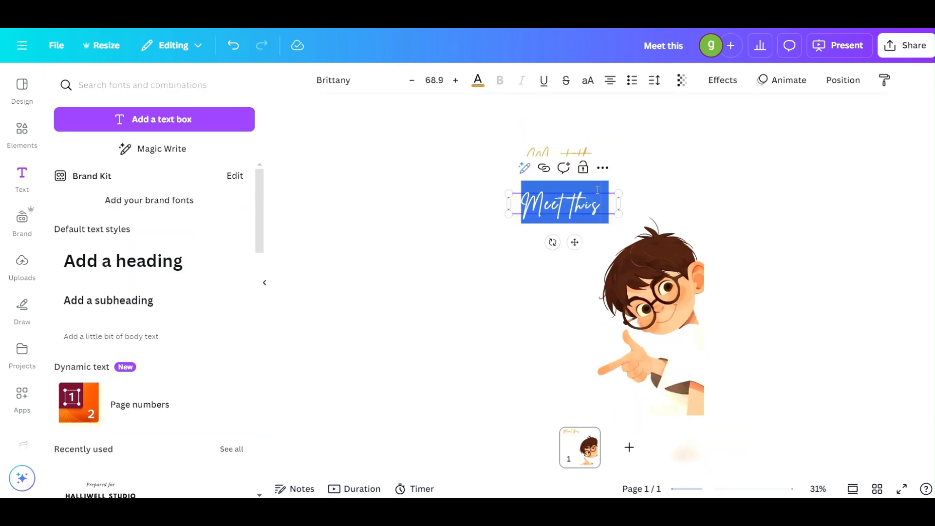
{"action": "left_click", "coordinate": [567, 231]}
{"action": "left_click", "coordinate": [567, 207]}
{"action": "key", "text": "Delete"}
Add the script "engaged!" font combination below "Meet this" and delete its small caption line.
{"action": "scroll", "coordinate": [168, 312], "scroll_direction": "down", "scroll_amount": 10}
{"action": "scroll", "coordinate": [168, 313], "scroll_direction": "down", "scroll_amount": 15}
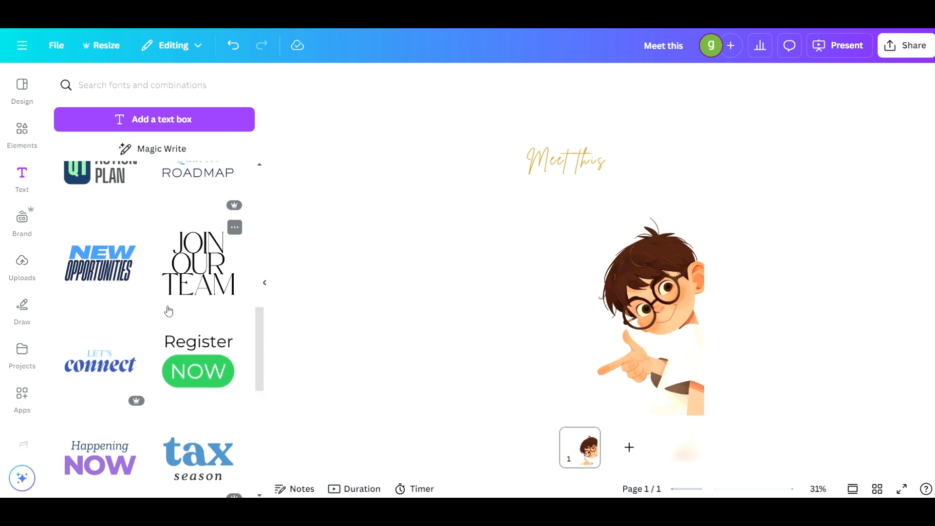
{"action": "scroll", "coordinate": [168, 310], "scroll_direction": "down", "scroll_amount": 15}
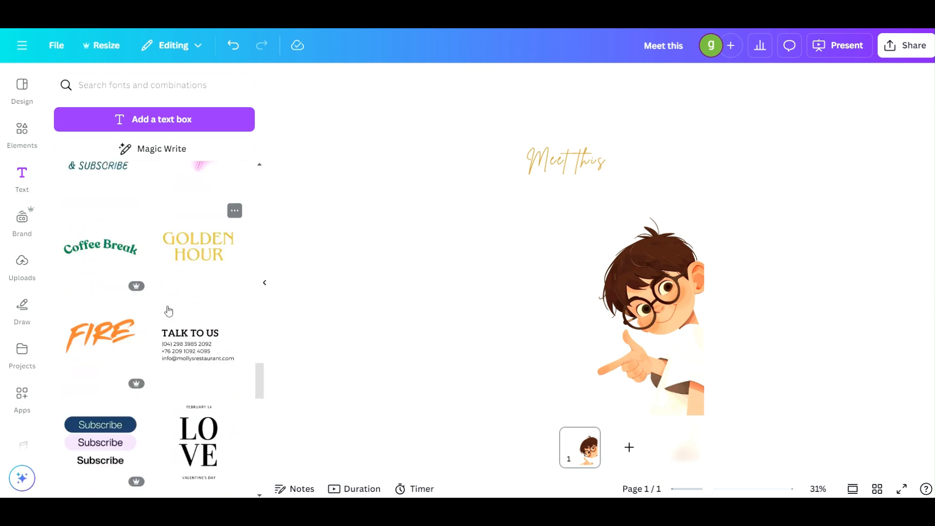
{"action": "scroll", "coordinate": [166, 307], "scroll_direction": "down", "scroll_amount": 5}
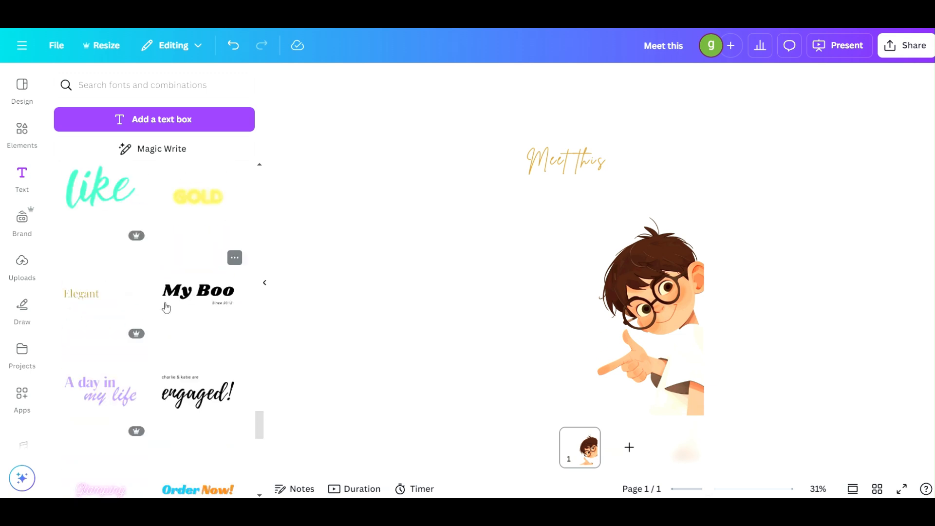
{"action": "left_click", "coordinate": [192, 343]}
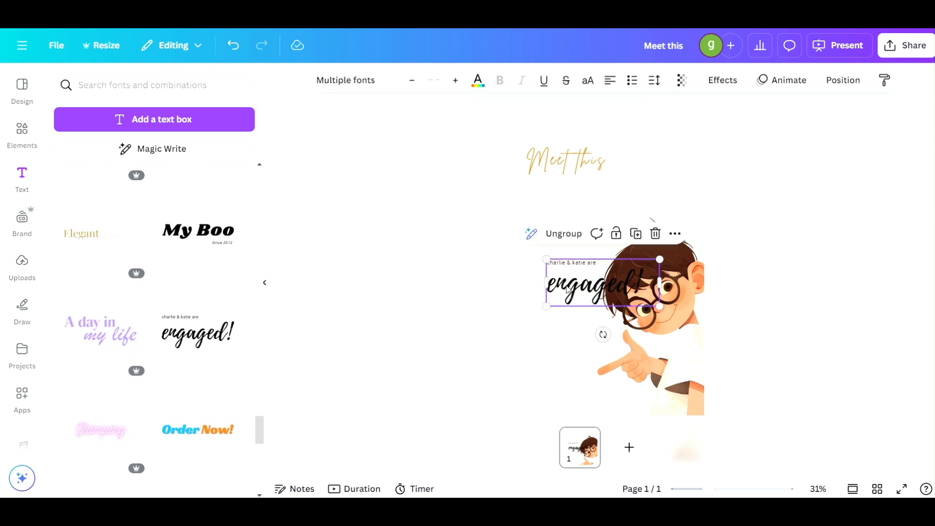
{"action": "left_click_drag", "start_coordinate": [555, 248], "coordinate": [531, 184]}
{"action": "left_click", "coordinate": [539, 196]}
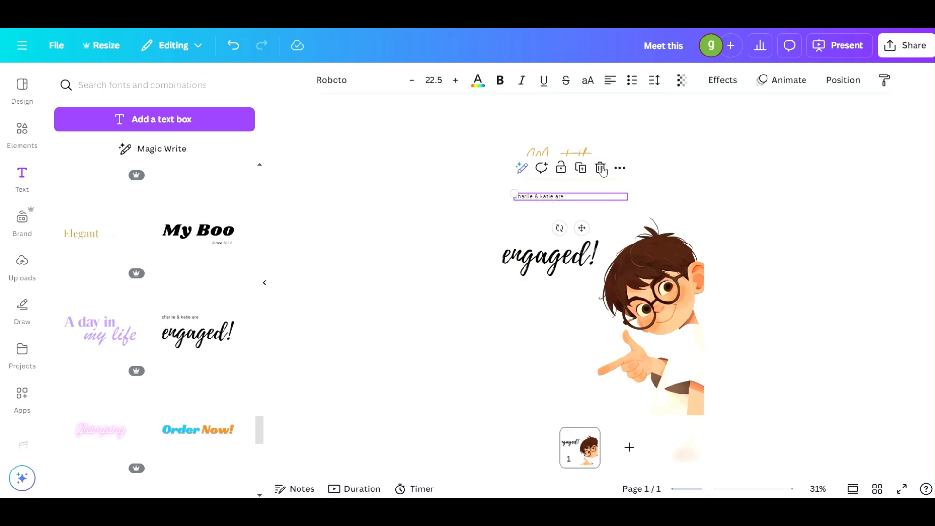
Move the "engaged!" text upward and replace its wording with "designer".
{"action": "left_click_drag", "start_coordinate": [550, 256], "coordinate": [558, 223]}
{"action": "double_click", "coordinate": [605, 225]}
{"action": "type", "text": "designer"}
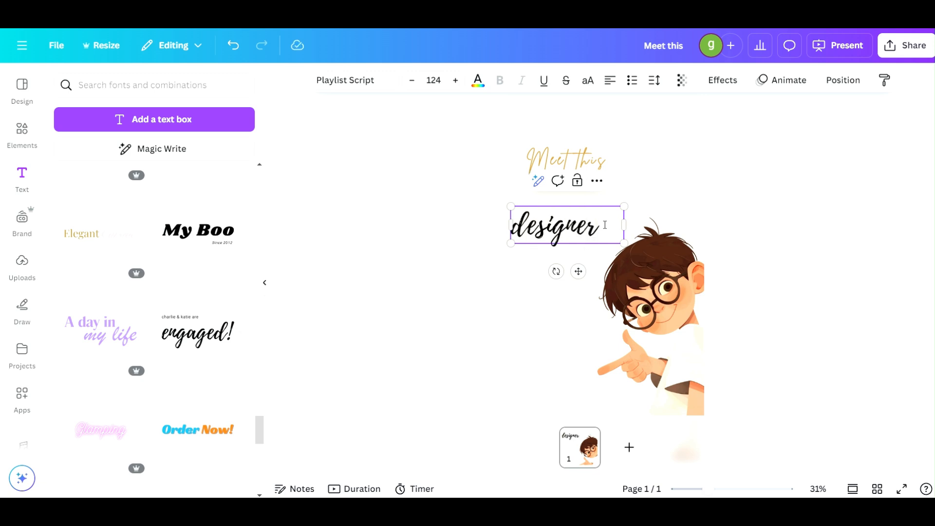
Place "designer" directly beneath "Meet this" and colour it the same gold.
{"action": "left_click", "coordinate": [466, 242]}
{"action": "left_click_drag", "start_coordinate": [551, 227], "coordinate": [550, 190]}
{"action": "left_click", "coordinate": [478, 80]}
{"action": "left_click", "coordinate": [132, 175]}
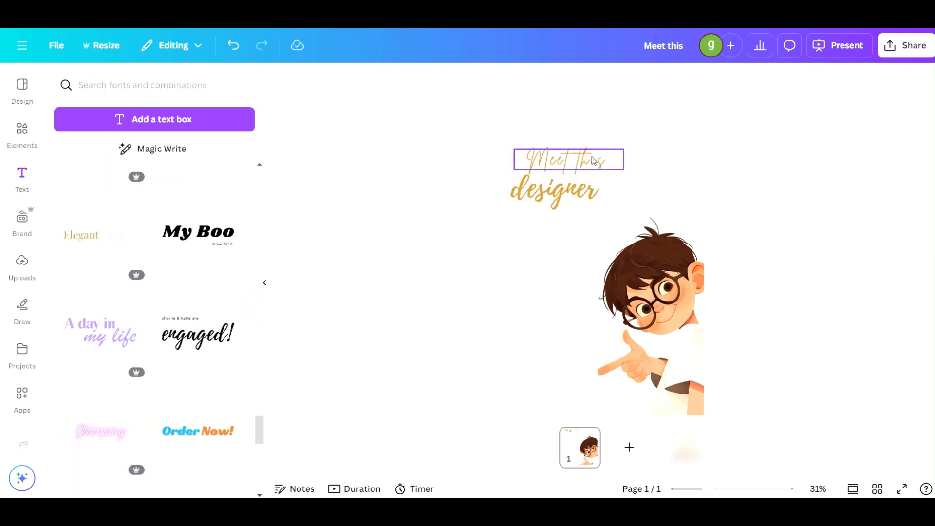
Fit "Meet this" closely over "designer", then scale both down together near the page's upper-left corner.
{"action": "left_click", "coordinate": [606, 161]}
{"action": "left_click_drag", "start_coordinate": [628, 159], "coordinate": [617, 162]}
{"action": "left_click", "coordinate": [533, 191]}
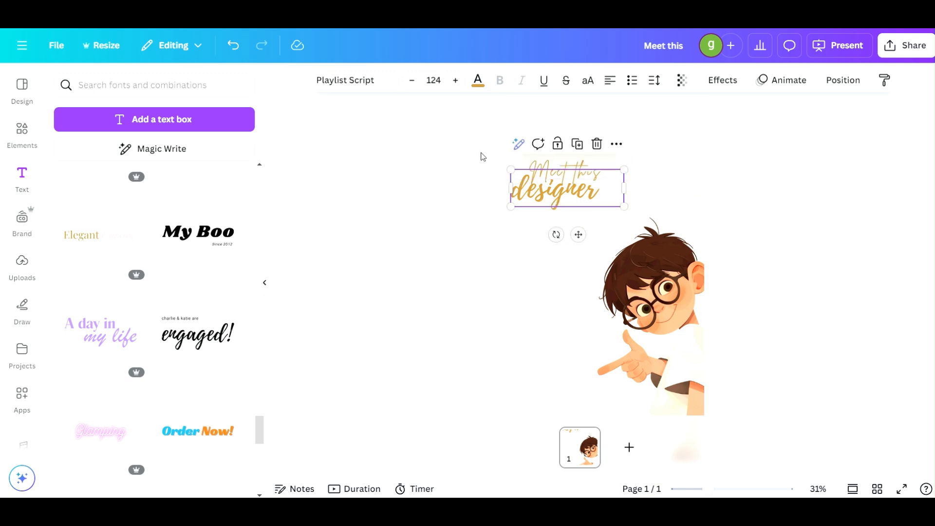
{"action": "left_click_drag", "start_coordinate": [481, 155], "coordinate": [584, 192]}
{"action": "left_click_drag", "start_coordinate": [624, 161], "coordinate": [582, 179]}
{"action": "left_click_drag", "start_coordinate": [533, 200], "coordinate": [549, 184]}
{"action": "left_click", "coordinate": [382, 243]}
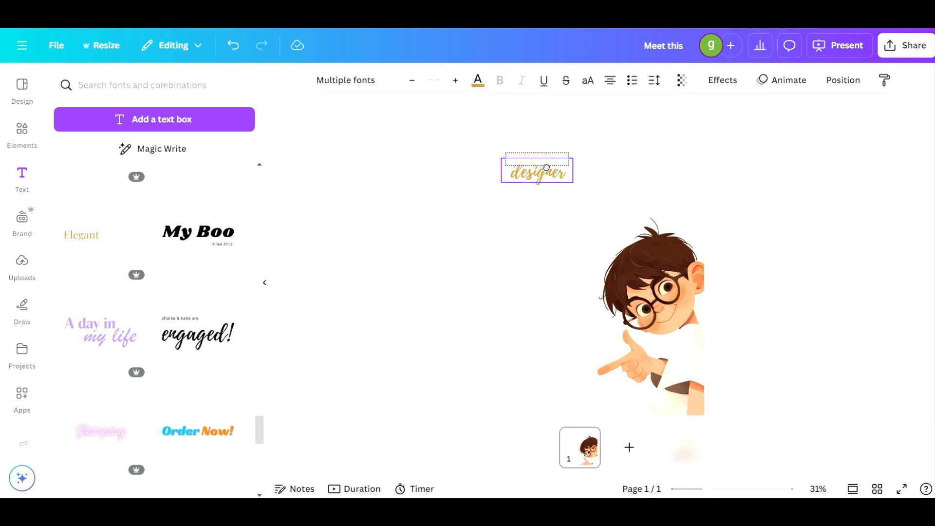
{"action": "left_click", "coordinate": [299, 211]}
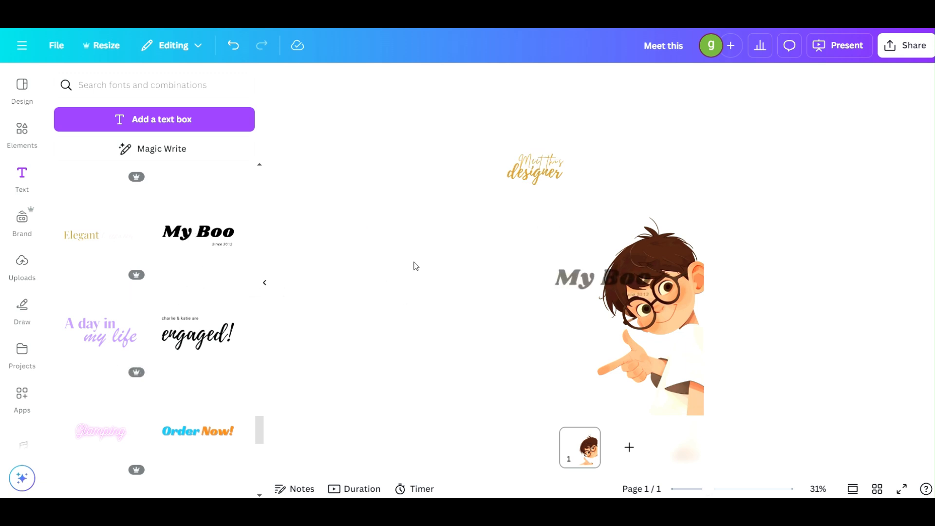
{"action": "double_click", "coordinate": [608, 205]}
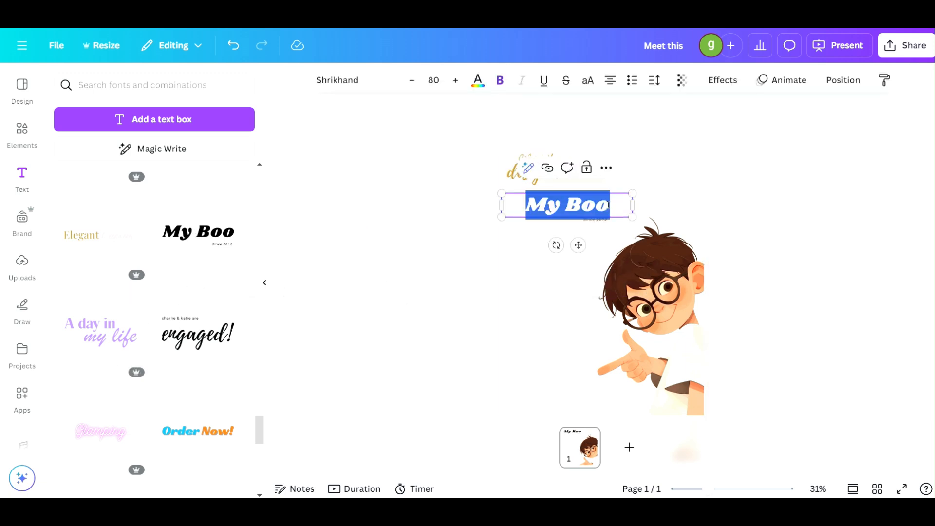
{"action": "type", "text": "grptrend"}
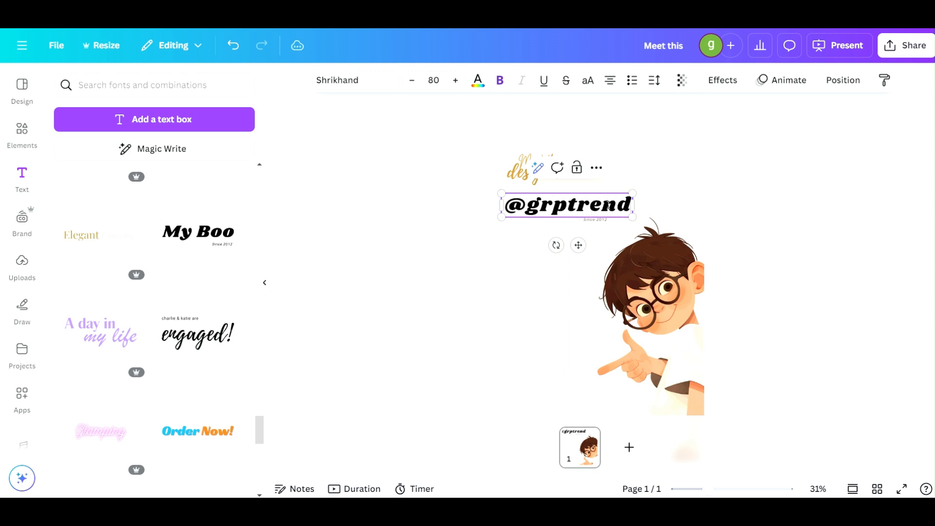
{"action": "left_click", "coordinate": [551, 268]}
{"action": "left_click", "coordinate": [612, 207]}
{"action": "left_click_drag", "start_coordinate": [632, 193], "coordinate": [545, 200]}
{"action": "left_click", "coordinate": [586, 218]}
{"action": "left_click", "coordinate": [597, 220]}
{"action": "key", "text": "Delete"}
{"action": "left_click", "coordinate": [532, 193]}
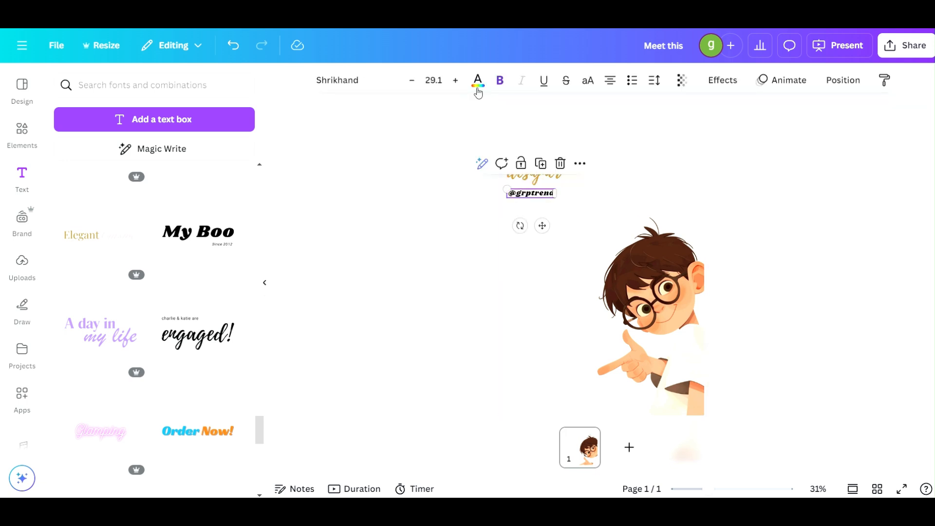
{"action": "left_click", "coordinate": [478, 83]}
{"action": "left_click", "coordinate": [68, 173]}
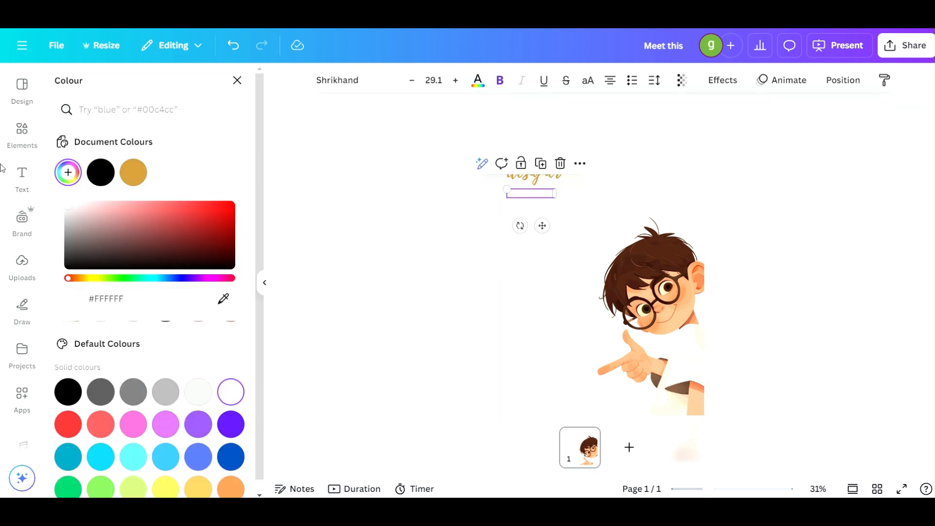
{"action": "left_click_drag", "start_coordinate": [74, 225], "coordinate": [51, 254]}
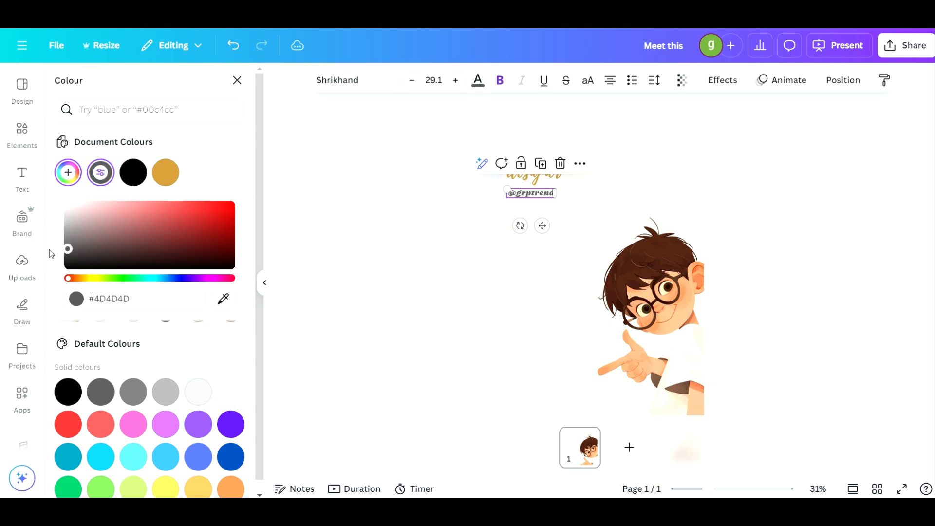
{"action": "left_click", "coordinate": [431, 255]}
{"action": "left_click", "coordinate": [525, 189]}
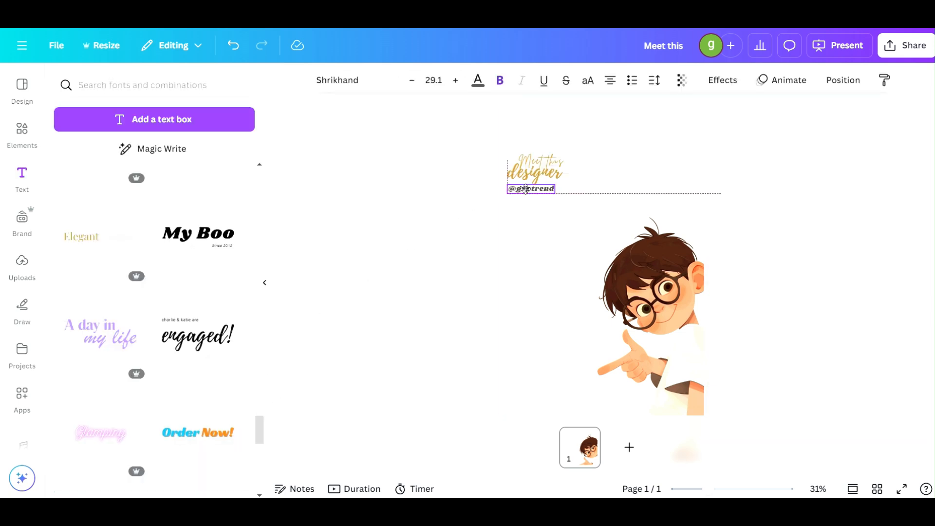
Search the elements for "paper" graphics and add the white torn-edge paper sheet.
{"action": "left_click", "coordinate": [26, 136]}
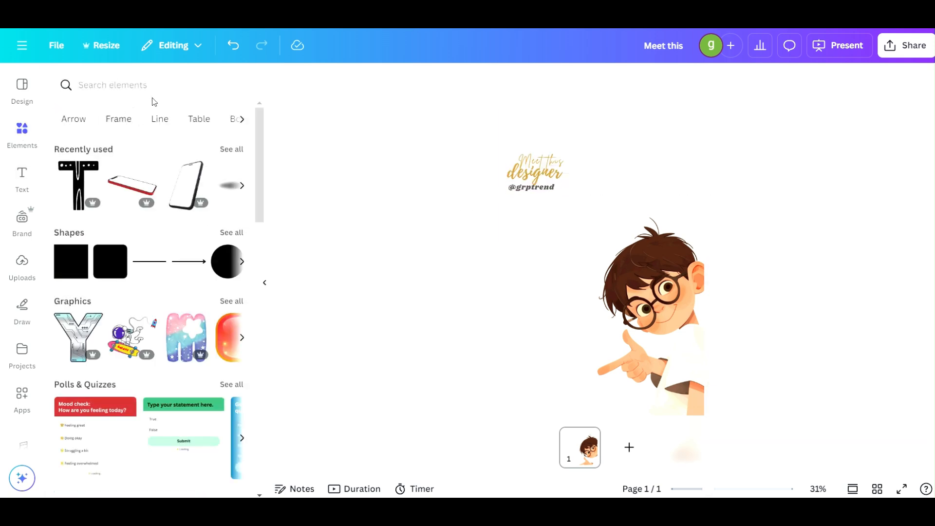
{"action": "left_click", "coordinate": [146, 85]}
{"action": "type", "text": "paper"}
{"action": "key", "text": "Return"}
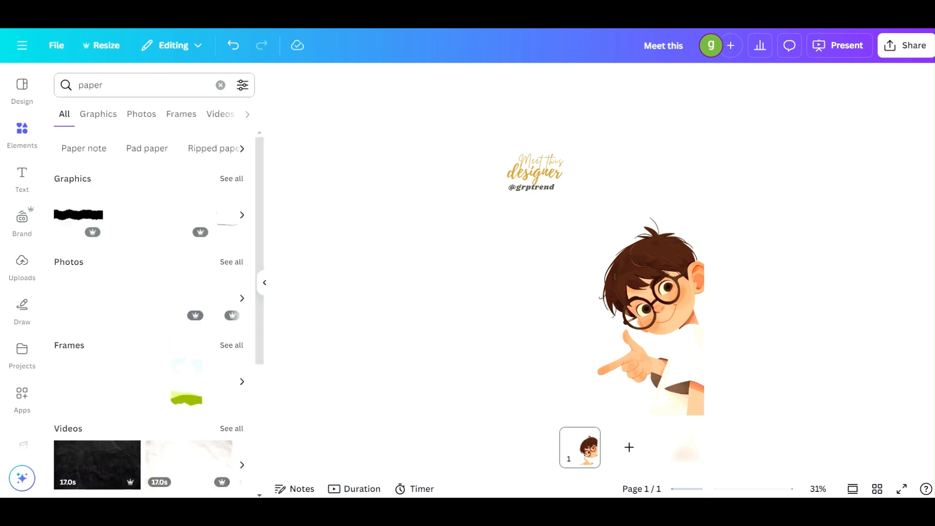
{"action": "left_click", "coordinate": [105, 123]}
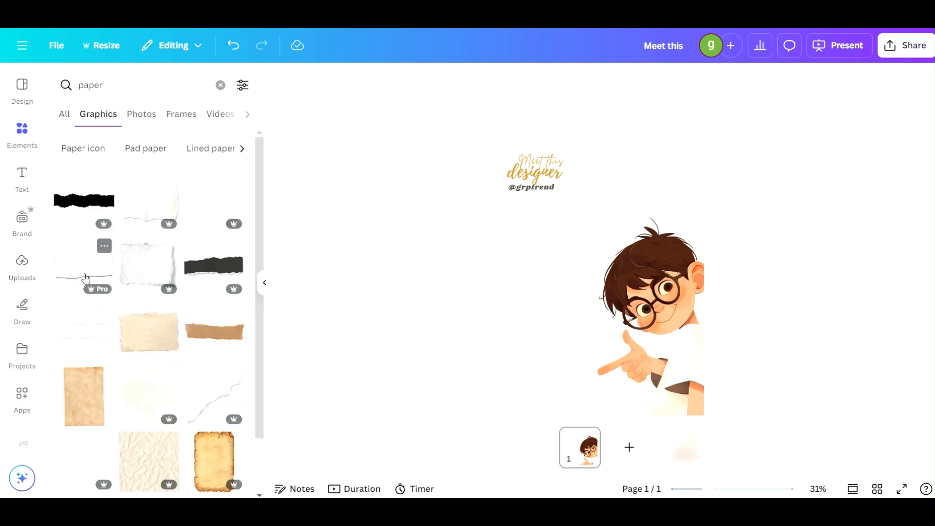
{"action": "left_click", "coordinate": [142, 260]}
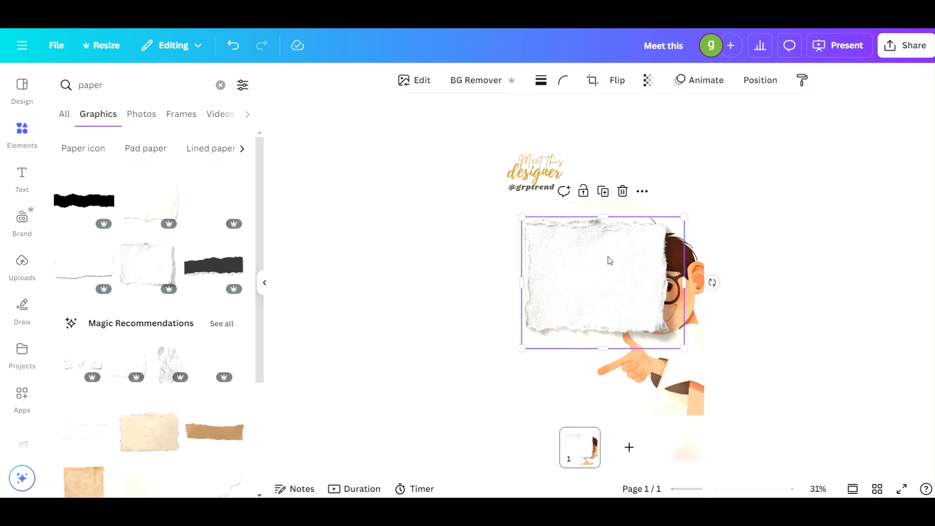
{"action": "left_click_drag", "start_coordinate": [685, 216], "coordinate": [594, 292]}
{"action": "left_click_drag", "start_coordinate": [563, 323], "coordinate": [552, 239]}
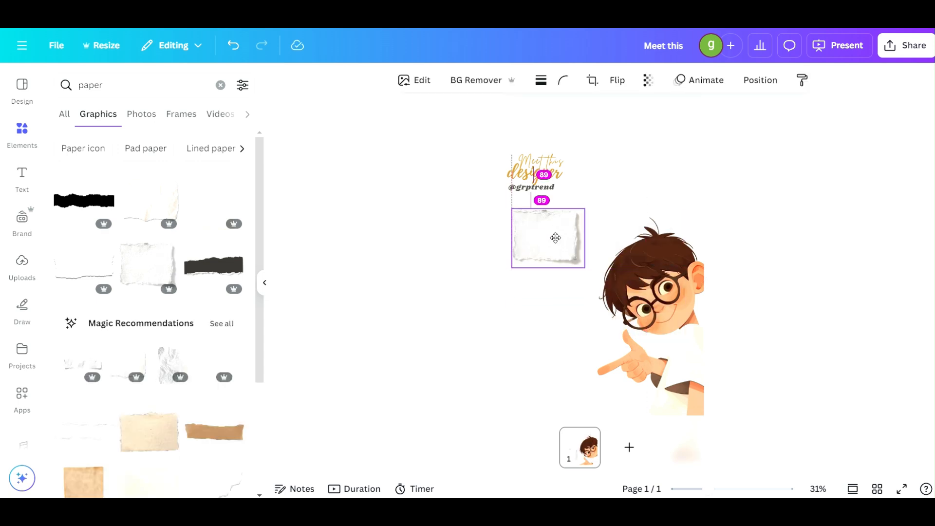
{"action": "left_click", "coordinate": [433, 253]}
Paste the Canva, Ai, Figma, Ae and Ps icons, shrink them together and place them over the paper sheet.
{"action": "left_click", "coordinate": [22, 130]}
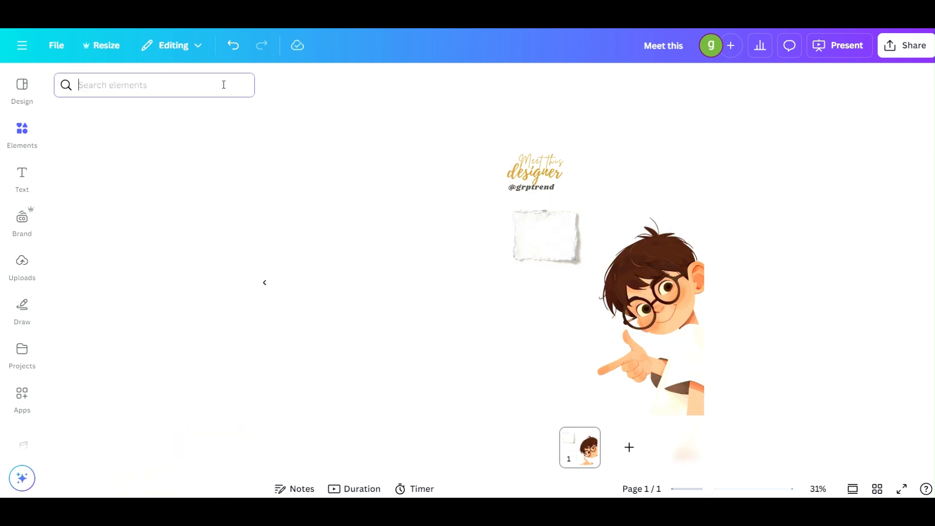
{"action": "scroll", "coordinate": [544, 281], "scroll_direction": "down", "scroll_amount": 1}
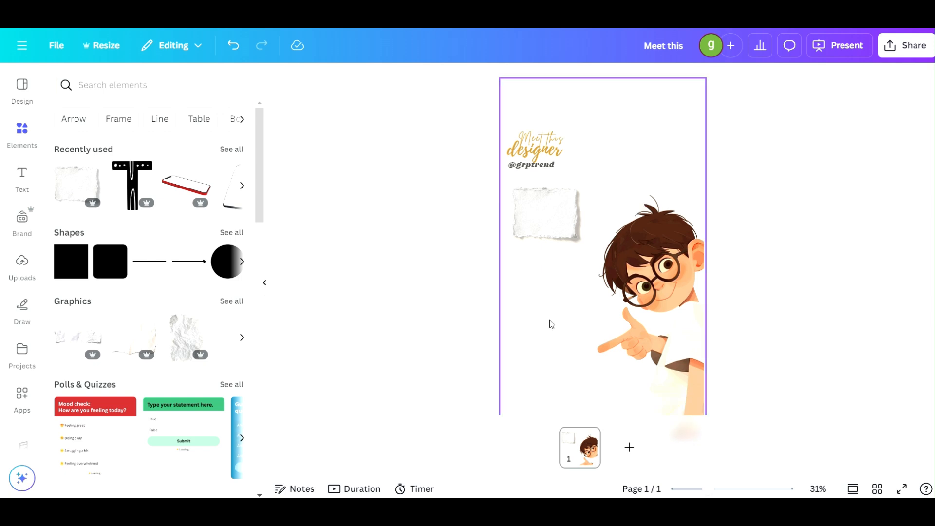
{"action": "key", "text": "ctrl+v"}
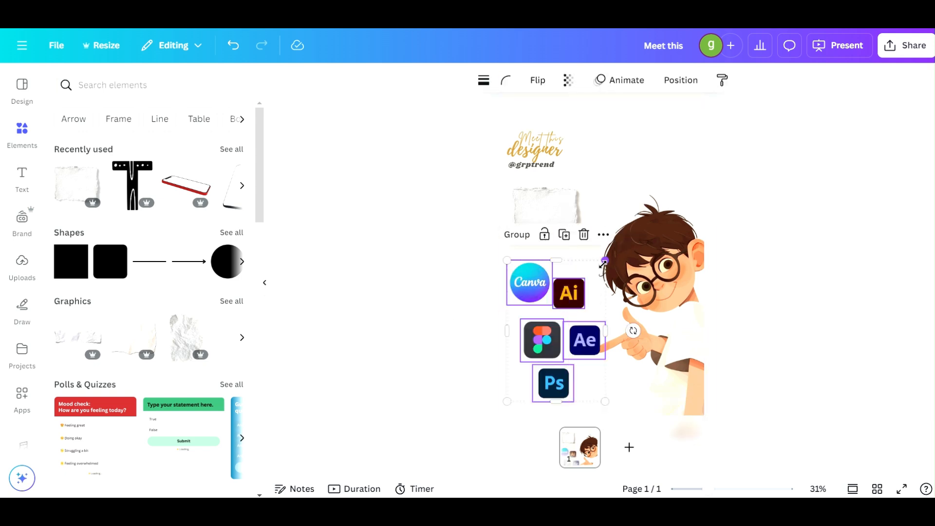
{"action": "left_click_drag", "start_coordinate": [603, 263], "coordinate": [554, 328]}
{"action": "left_click_drag", "start_coordinate": [530, 365], "coordinate": [547, 219]}
{"action": "left_click", "coordinate": [478, 245]}
Arrange the icons on the paper with Canva, Ai and Ps in the upper row and Figma and Ae below.
{"action": "scroll", "coordinate": [479, 244], "scroll_direction": "up", "scroll_amount": 5}
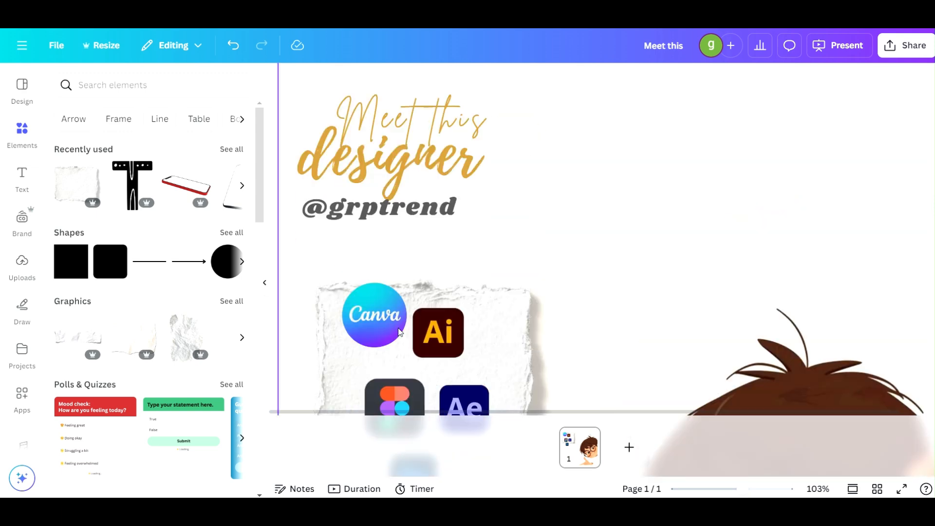
{"action": "scroll", "coordinate": [399, 333], "scroll_direction": "down", "scroll_amount": 3}
{"action": "left_click_drag", "start_coordinate": [375, 209], "coordinate": [365, 214]}
{"action": "left_click_drag", "start_coordinate": [464, 297], "coordinate": [480, 299]}
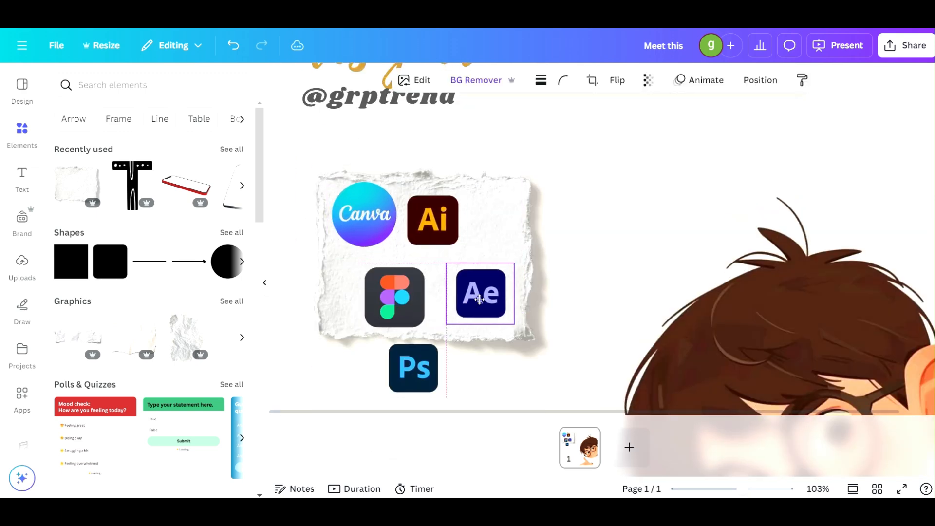
{"action": "left_click_drag", "start_coordinate": [394, 300], "coordinate": [366, 296]}
{"action": "left_click_drag", "start_coordinate": [413, 368], "coordinate": [492, 225]}
{"action": "left_click_drag", "start_coordinate": [480, 294], "coordinate": [479, 304]}
{"action": "mouse_move", "coordinate": [429, 219]}
{"action": "left_mouse_down"}
{"action": "mouse_move", "coordinate": [423, 247]}
{"action": "mouse_move", "coordinate": [429, 231]}
{"action": "left_mouse_up"}
{"action": "left_click_drag", "start_coordinate": [366, 295], "coordinate": [369, 291]}
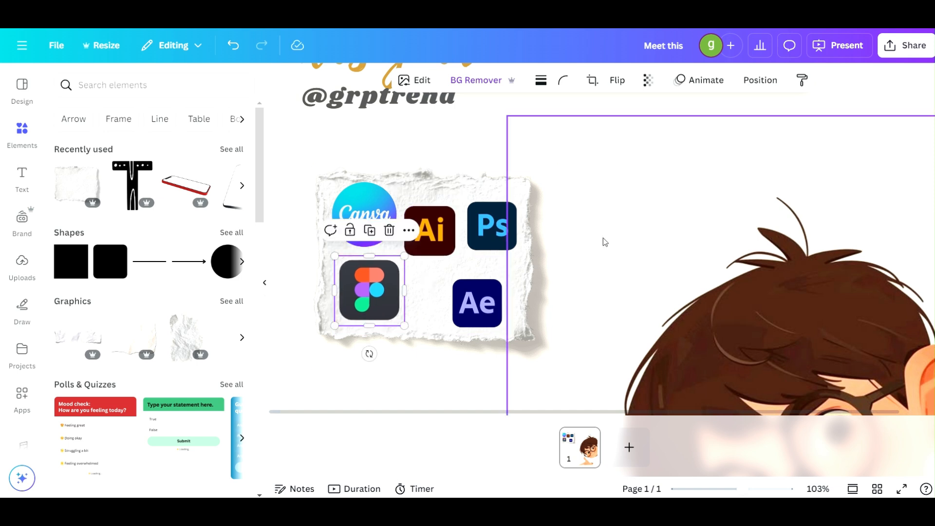
{"action": "key", "text": "Escape"}
Search the element photos for "pen tool image" and look through the pictures.
{"action": "key", "text": "ctrl+alt+0"}
{"action": "left_click", "coordinate": [98, 87]}
{"action": "type", "text": "p"}
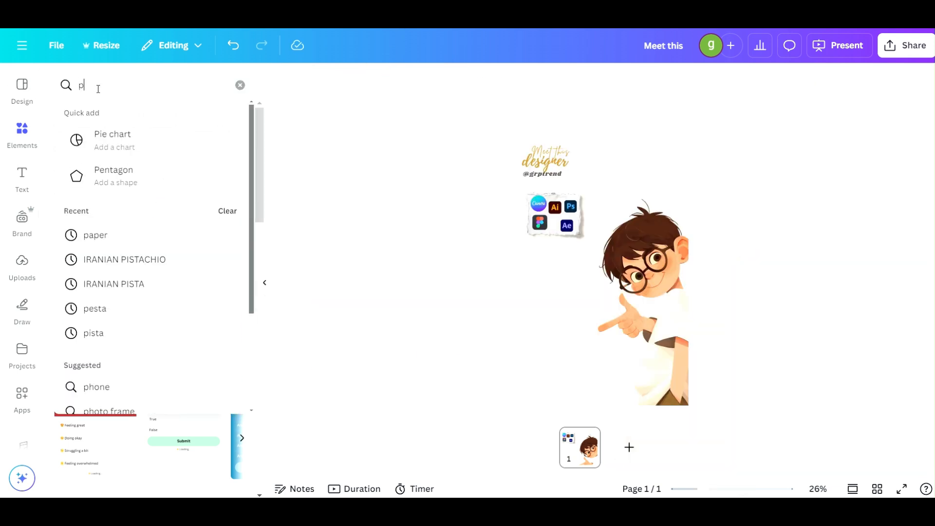
{"action": "type", "text": "en tool image"}
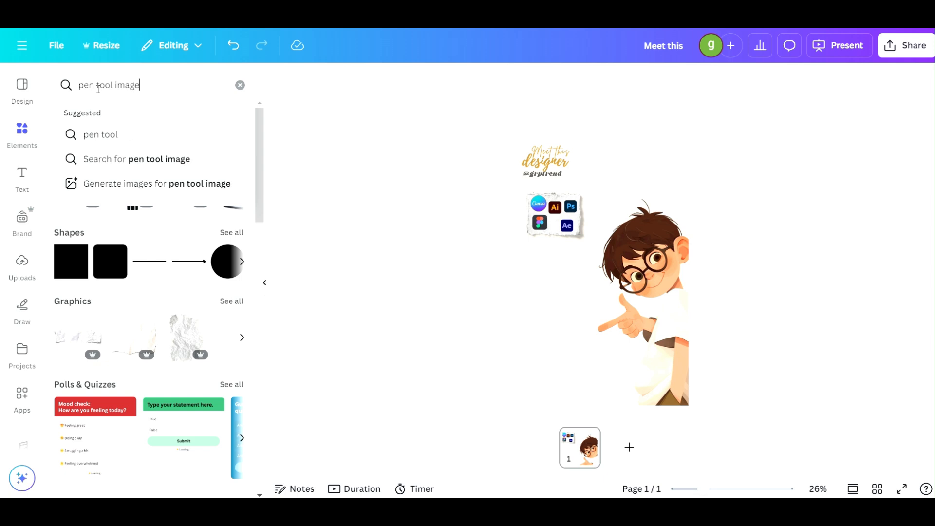
{"action": "key", "text": "Return"}
{"action": "left_click", "coordinate": [92, 115]}
{"action": "scroll", "coordinate": [167, 288], "scroll_direction": "down", "scroll_amount": 10}
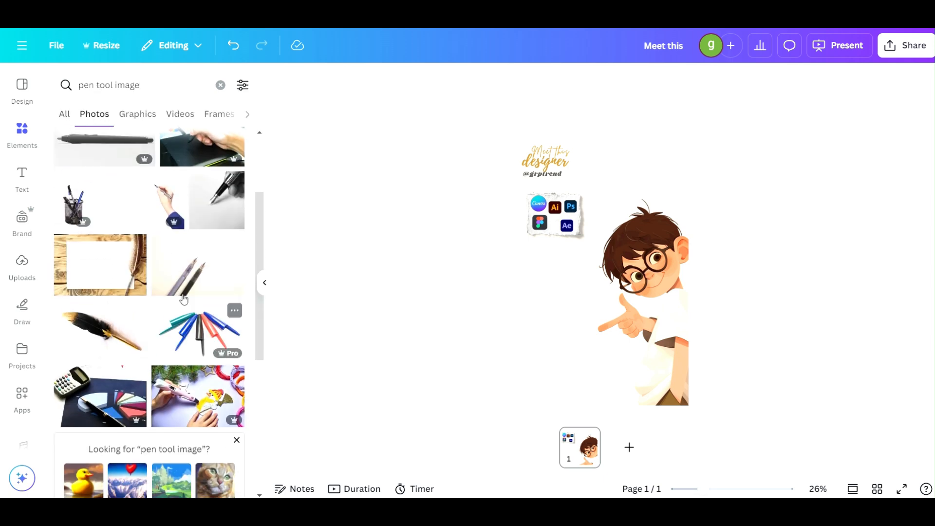
Paste the pen tool picture, remove its background and place it small and tilted near the page's lower-left corner.
{"action": "right_click", "coordinate": [547, 272]}
{"action": "left_click", "coordinate": [595, 309]}
{"action": "key", "text": "ctrl+v"}
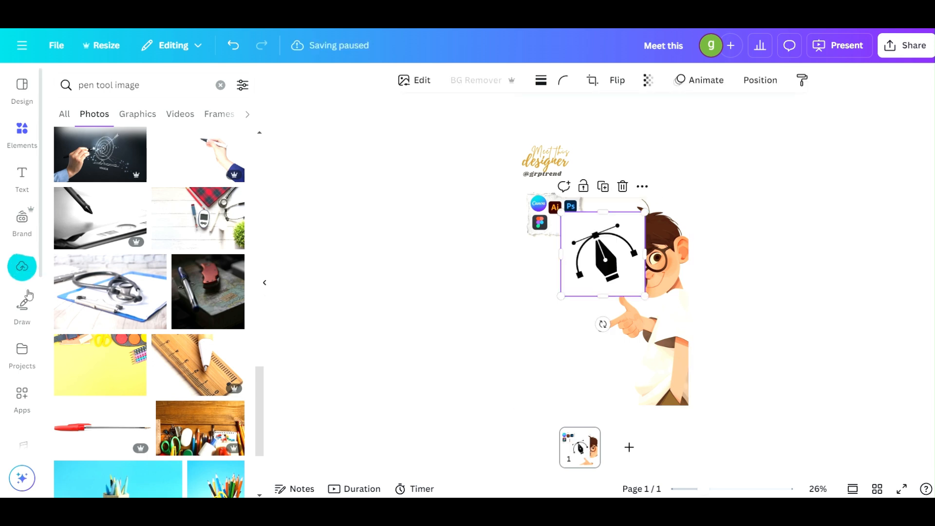
{"action": "left_click_drag", "start_coordinate": [603, 254], "coordinate": [592, 331]}
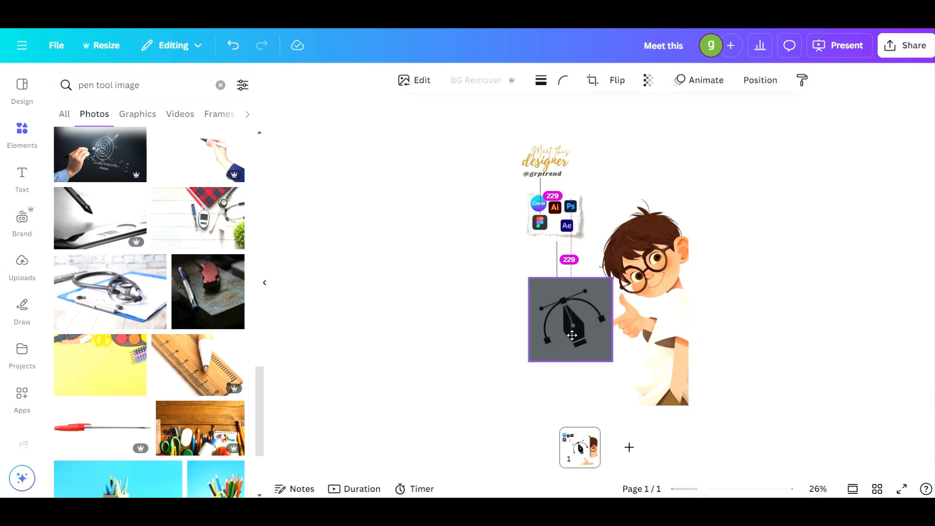
{"action": "left_click_drag", "start_coordinate": [592, 395], "coordinate": [551, 377]}
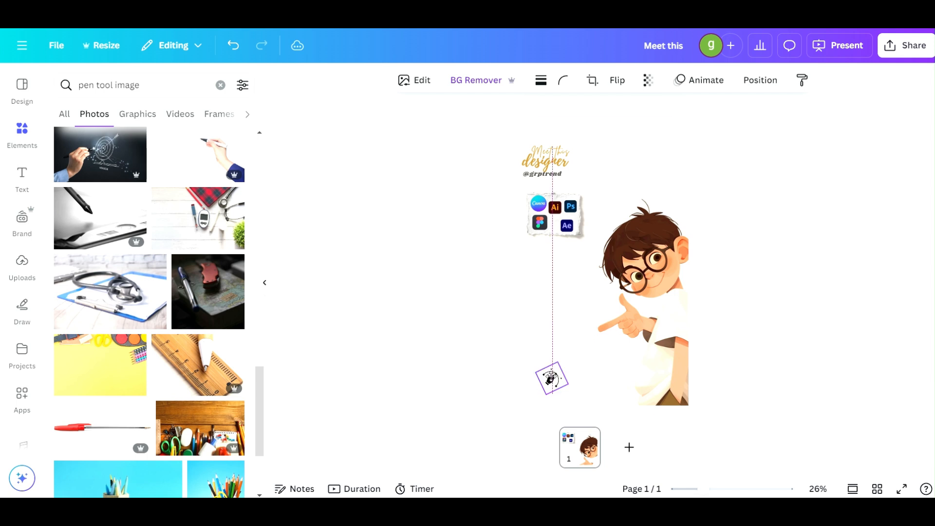
Paste the black crop icon, shrink and rotate it without its background, and place it above the pen tool icon.
{"action": "left_click", "coordinate": [549, 276]}
{"action": "right_click", "coordinate": [550, 275]}
{"action": "left_click", "coordinate": [587, 311]}
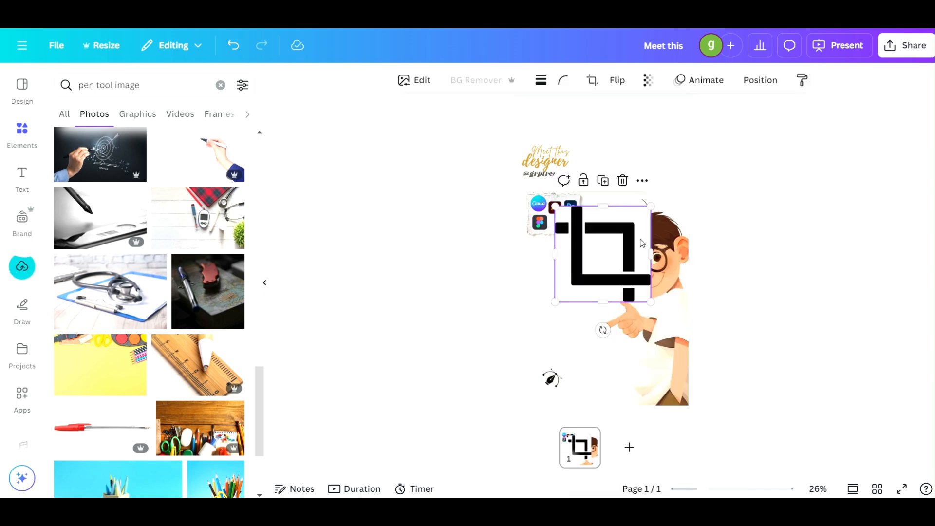
{"action": "left_click_drag", "start_coordinate": [650, 203], "coordinate": [540, 313]}
{"action": "left_click_drag", "start_coordinate": [531, 349], "coordinate": [508, 303]}
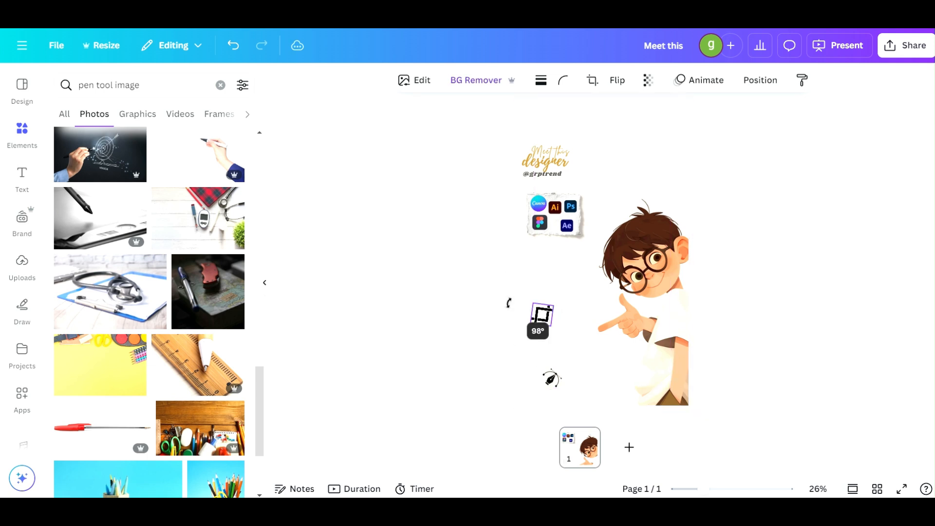
Paste the sheet of Photoshop tool icons beside the boy and remove its background.
{"action": "left_click", "coordinate": [547, 267]}
{"action": "right_click", "coordinate": [560, 268]}
{"action": "left_click", "coordinate": [608, 312]}
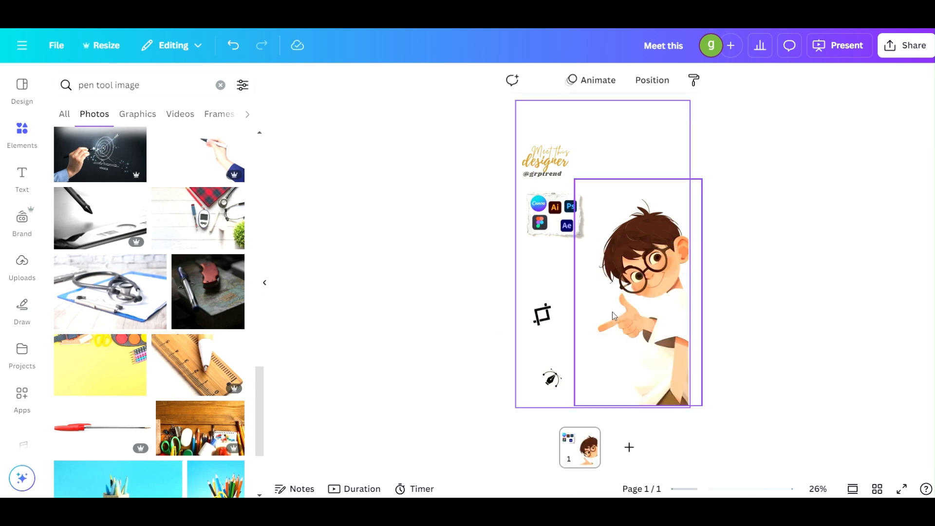
{"action": "left_click_drag", "start_coordinate": [606, 282], "coordinate": [592, 320]}
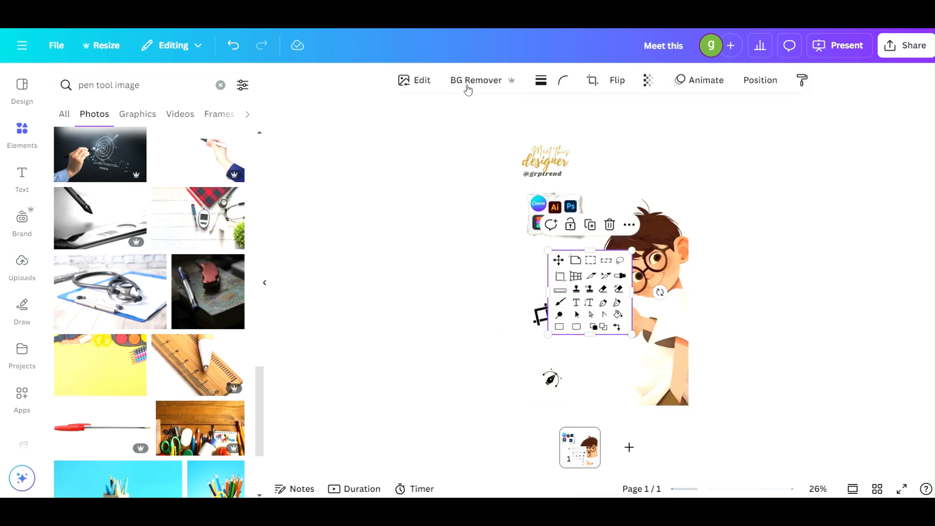
{"action": "left_click", "coordinate": [468, 90]}
Duplicate the tool-icon sheet and crop one copy to its four upper-left icons, placed small below the torn paper.
{"action": "scroll", "coordinate": [604, 300], "scroll_direction": "up", "scroll_amount": 5}
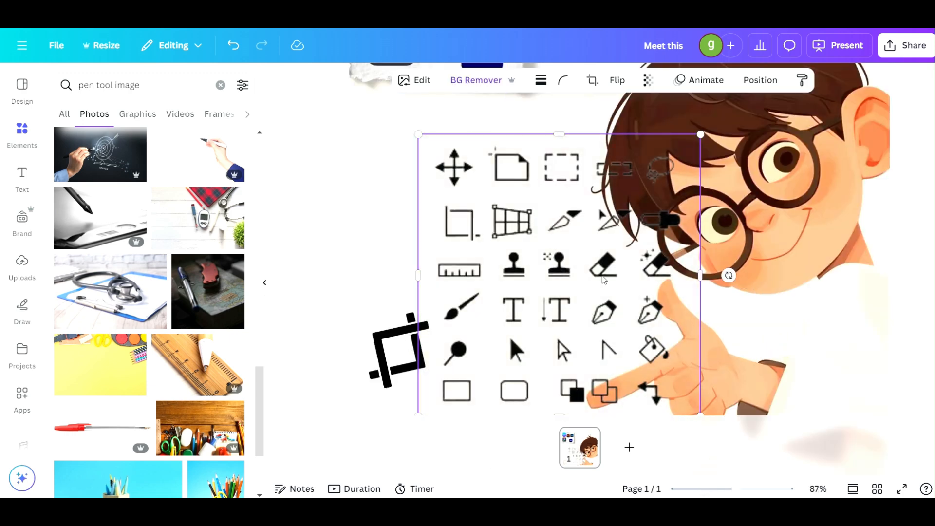
{"action": "left_click_drag", "start_coordinate": [572, 286], "coordinate": [512, 279]}
{"action": "scroll", "coordinate": [512, 279], "scroll_direction": "down", "scroll_amount": 3}
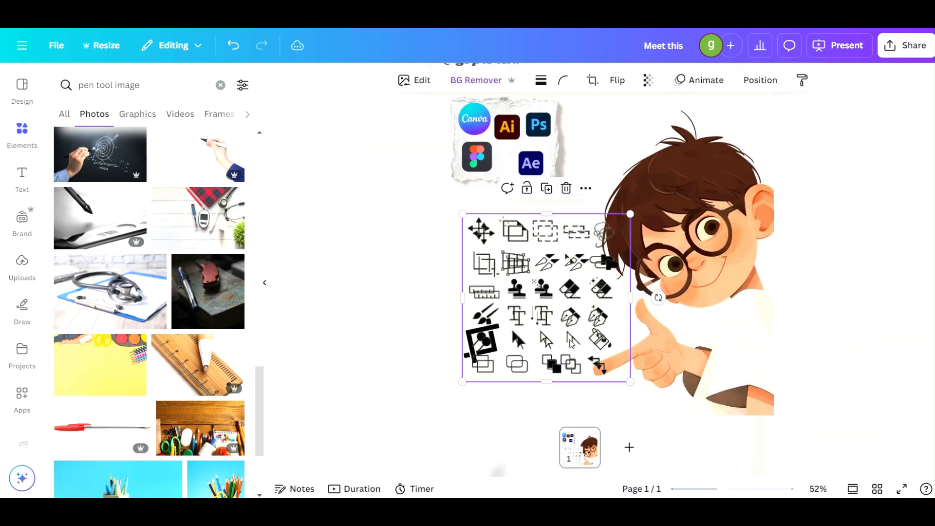
{"action": "left_click_drag", "start_coordinate": [622, 310], "coordinate": [531, 311]}
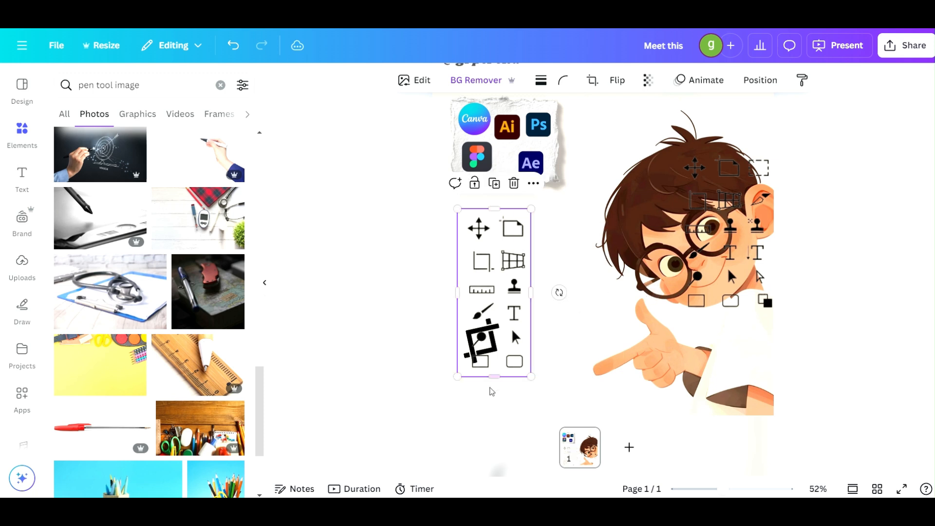
{"action": "left_click_drag", "start_coordinate": [494, 377], "coordinate": [493, 278]}
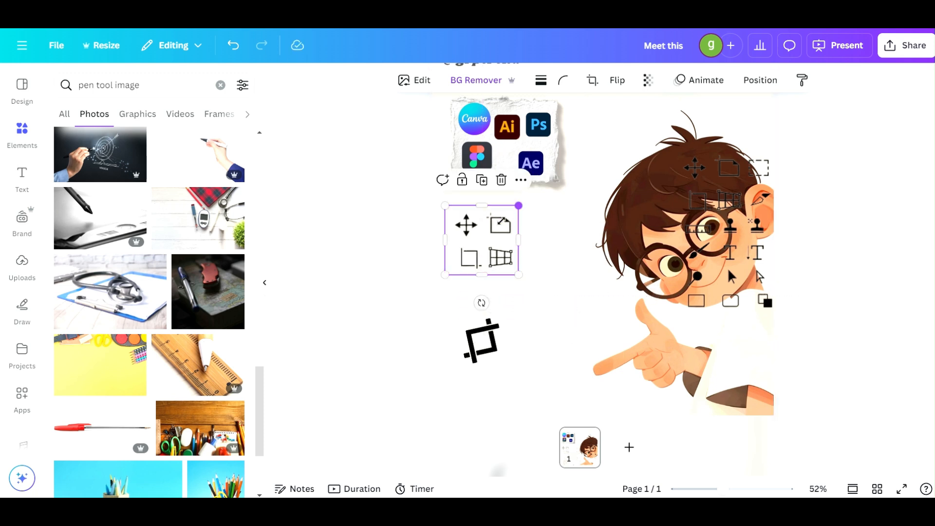
{"action": "left_click_drag", "start_coordinate": [531, 208], "coordinate": [490, 226]}
Crop the other tool-icon sheet to the overlapping squares and swap arrows, and place it small near the boy's pointing finger.
{"action": "scroll", "coordinate": [668, 233], "scroll_direction": "down", "scroll_amount": 2}
{"action": "left_click_drag", "start_coordinate": [682, 238], "coordinate": [530, 330]}
{"action": "mouse_move", "coordinate": [652, 332]}
{"action": "left_mouse_down"}
{"action": "mouse_move", "coordinate": [624, 332]}
{"action": "mouse_move", "coordinate": [642, 335]}
{"action": "left_mouse_up"}
{"action": "left_click_drag", "start_coordinate": [510, 333], "coordinate": [594, 332]}
{"action": "left_click_drag", "start_coordinate": [618, 263], "coordinate": [551, 375]}
Nudge the crop icon slightly to the upper left, keeping it below the four tool icons.
{"action": "scroll", "coordinate": [424, 330], "scroll_direction": "down", "scroll_amount": 3}
{"action": "left_click_drag", "start_coordinate": [552, 305], "coordinate": [547, 298]}
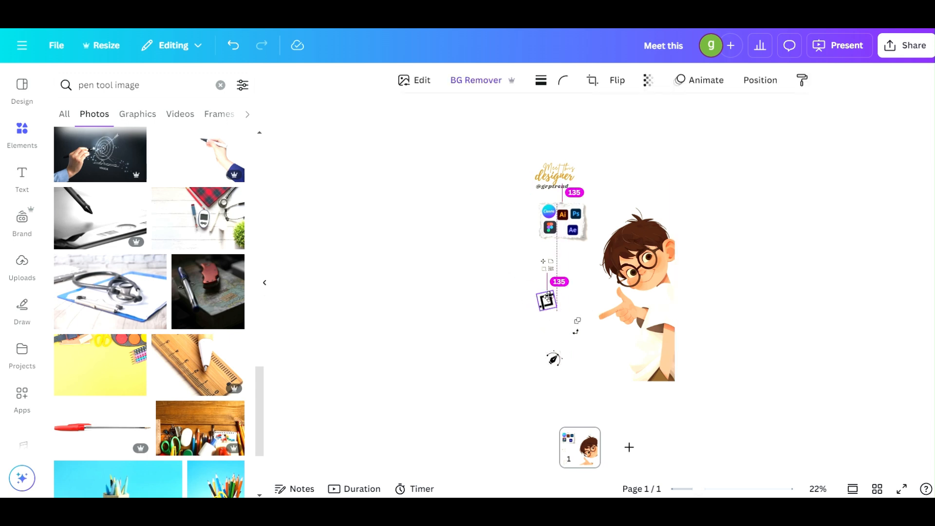
{"action": "left_click", "coordinate": [459, 138]}
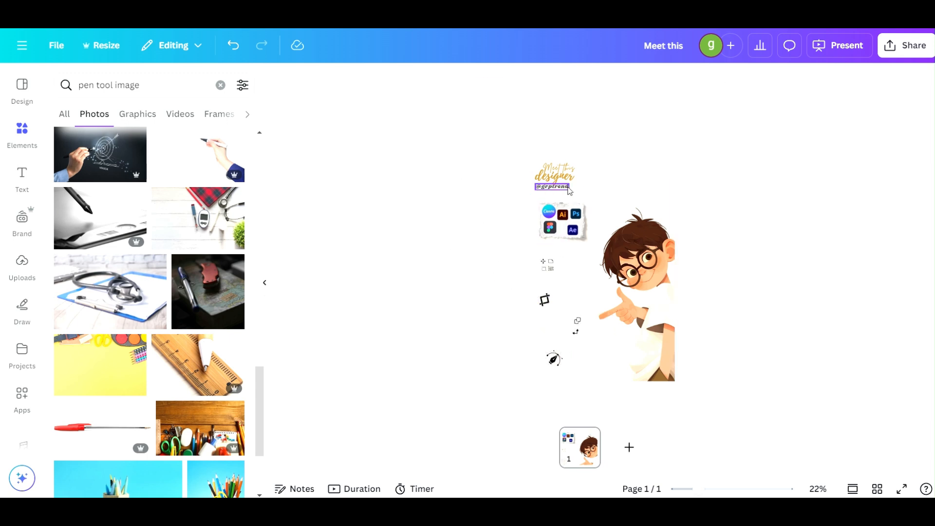
Duplicate the gold "designer" text and replace the copy's wording with "creative minds ,bold design".
{"action": "left_click_drag", "start_coordinate": [566, 180], "coordinate": [568, 183]}
{"action": "scroll", "coordinate": [573, 273], "scroll_direction": "up", "scroll_amount": 5}
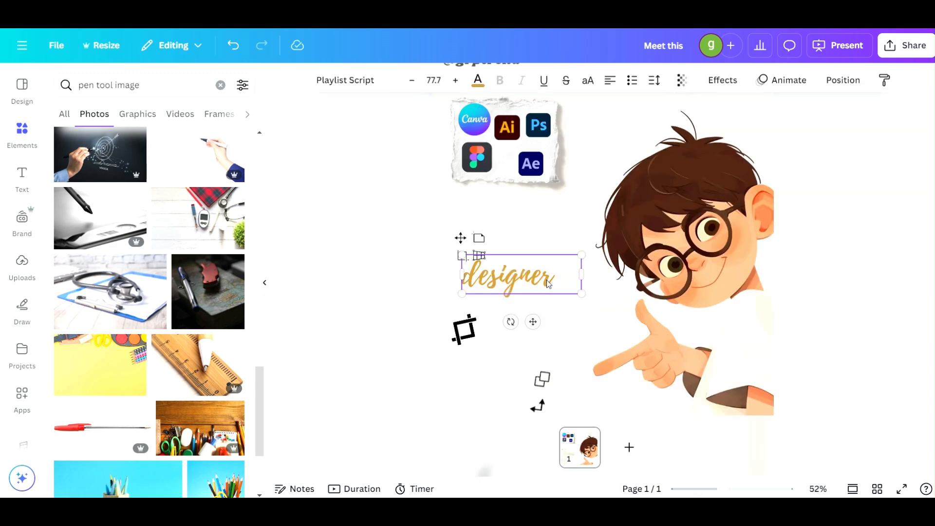
{"action": "double_click", "coordinate": [548, 280]}
{"action": "type", "text": "Cr"}
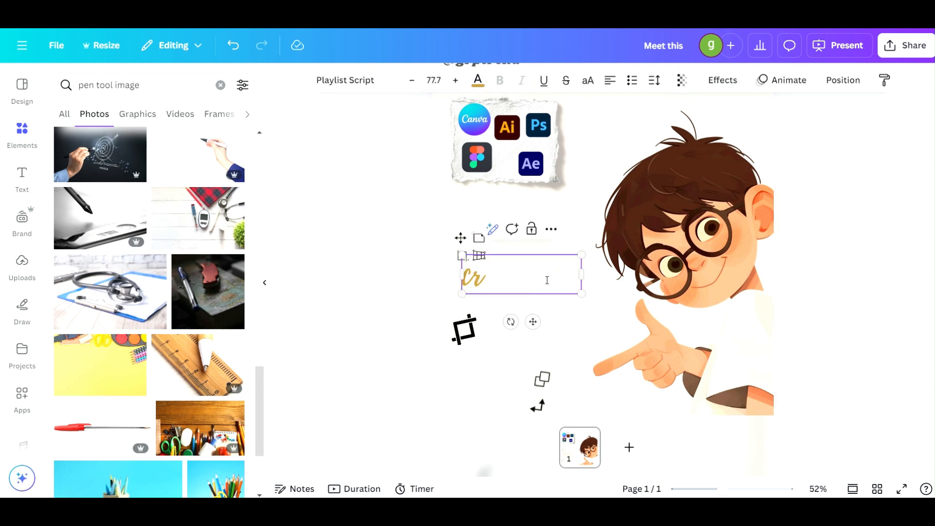
{"action": "type", "text": "eative minds ,"}
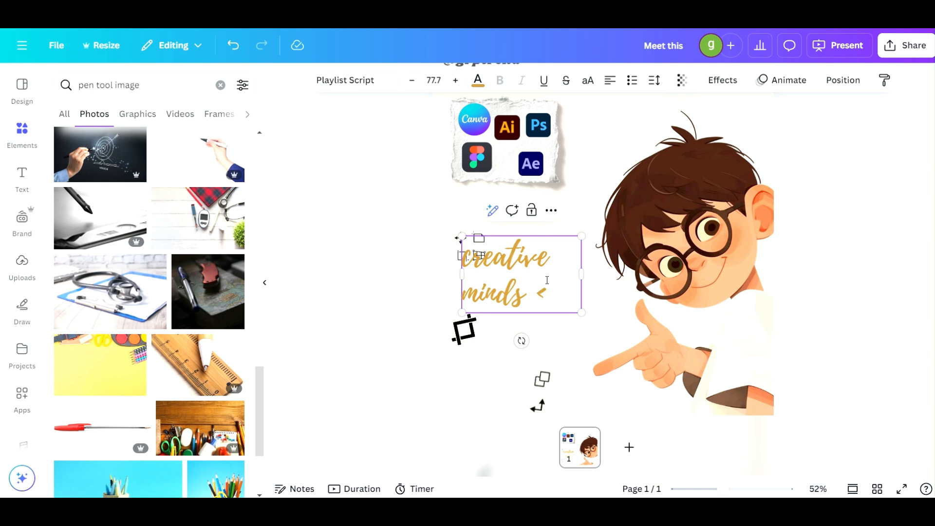
{"action": "type", "text": "ds bold"}
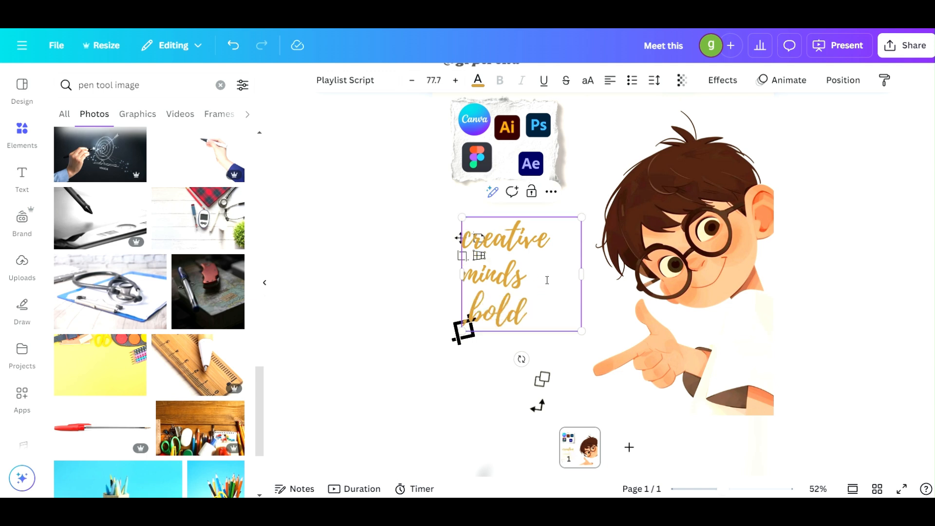
{"action": "type", "text": ", design"}
{"action": "left_click", "coordinate": [405, 302]}
Shrink the "creative minds ,bold design" text and place it between the tool icons and the boy.
{"action": "left_click", "coordinate": [531, 244]}
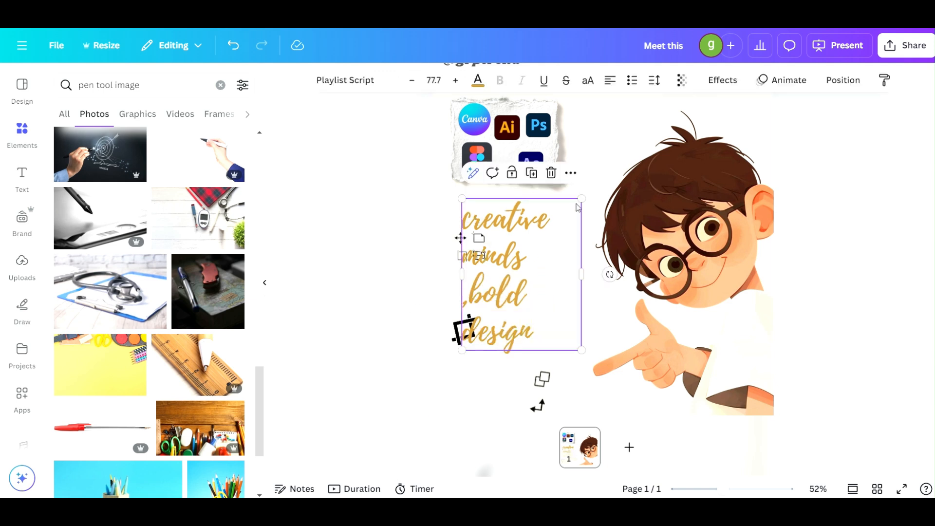
{"action": "left_click_drag", "start_coordinate": [581, 199], "coordinate": [528, 267]}
{"action": "left_click_drag", "start_coordinate": [481, 310], "coordinate": [547, 274]}
Search the element photos for "light" and add the photo of the hanging light bulb.
{"action": "left_click", "coordinate": [150, 86]}
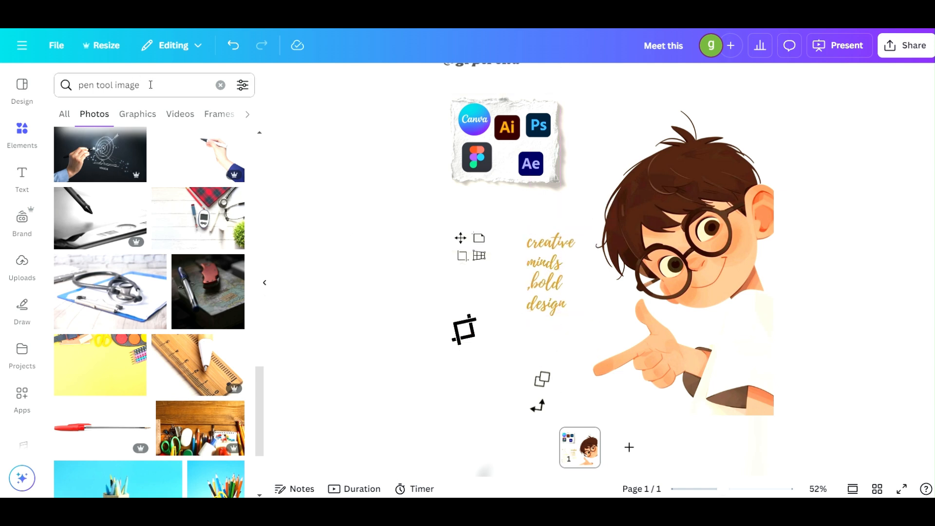
{"action": "key", "text": "ctrl+a"}
{"action": "type", "text": "light"}
{"action": "key", "text": "Return"}
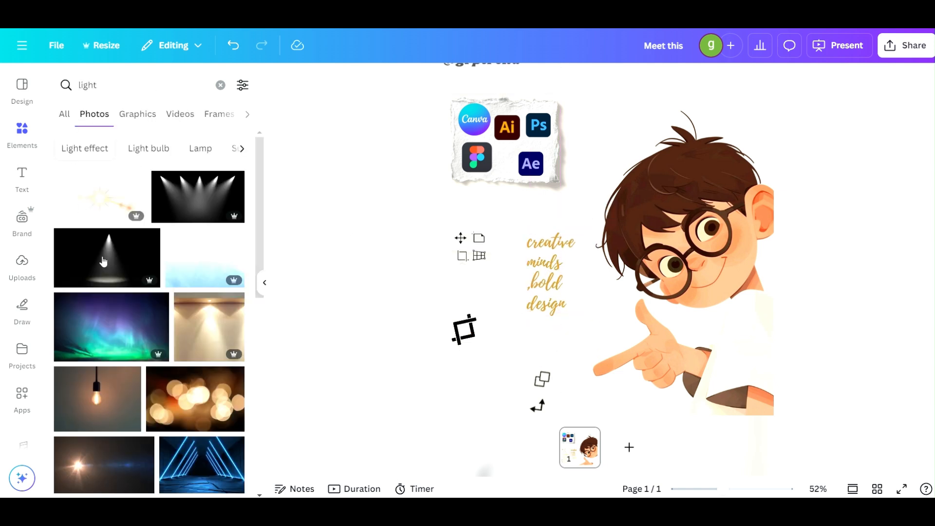
{"action": "left_click", "coordinate": [137, 114]}
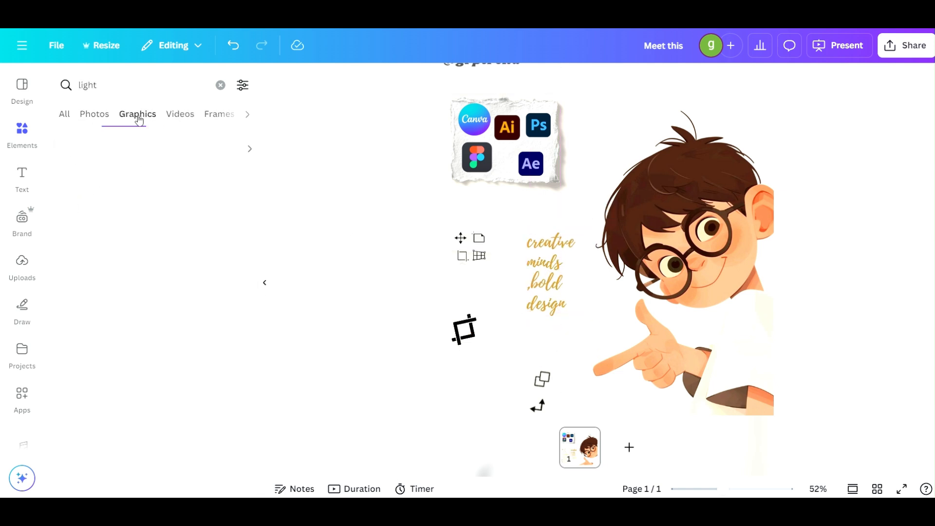
{"action": "left_click", "coordinate": [94, 115]}
{"action": "left_click", "coordinate": [98, 399]}
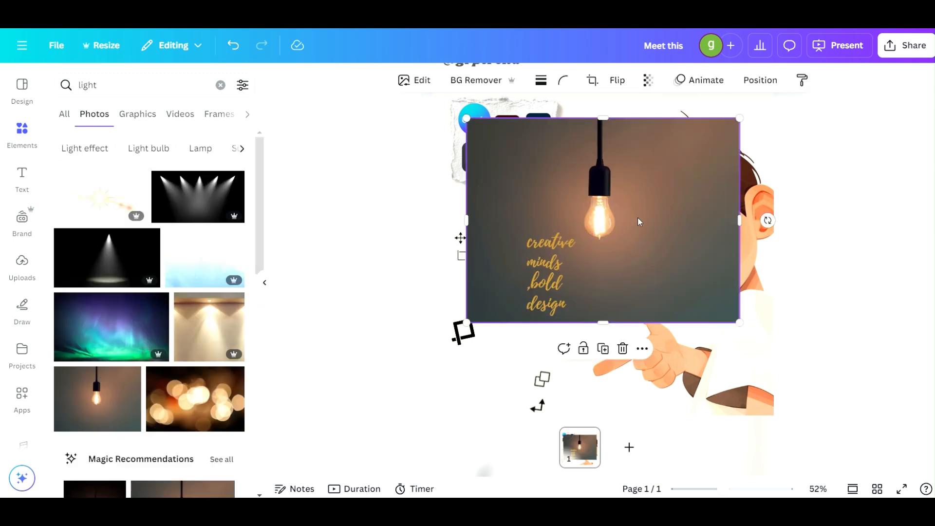
Remove the light bulb photo's background and crop both of its sides closer to the bulb.
{"action": "scroll", "coordinate": [146, 316], "scroll_direction": "down", "scroll_amount": 4}
{"action": "scroll", "coordinate": [119, 319], "scroll_direction": "down", "scroll_amount": 3}
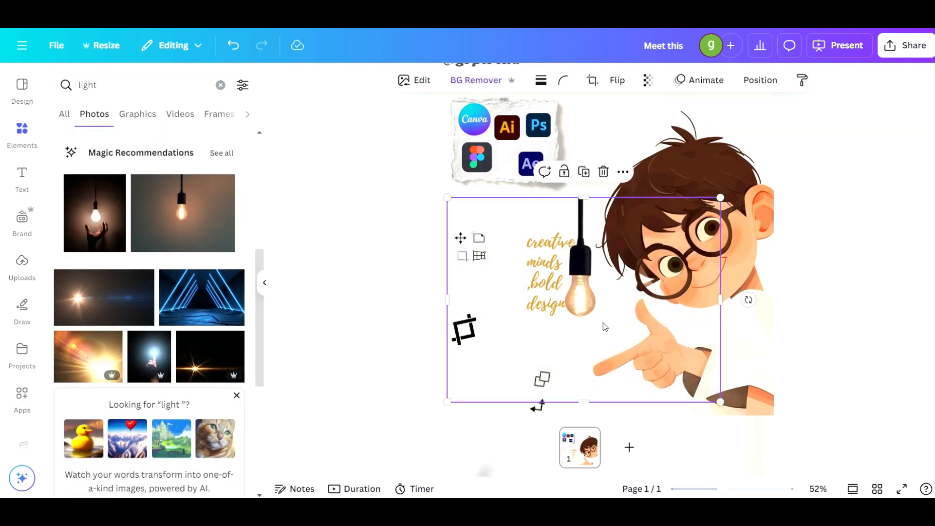
{"action": "left_click_drag", "start_coordinate": [720, 299], "coordinate": [618, 299]}
{"action": "left_click_drag", "start_coordinate": [447, 299], "coordinate": [515, 304]}
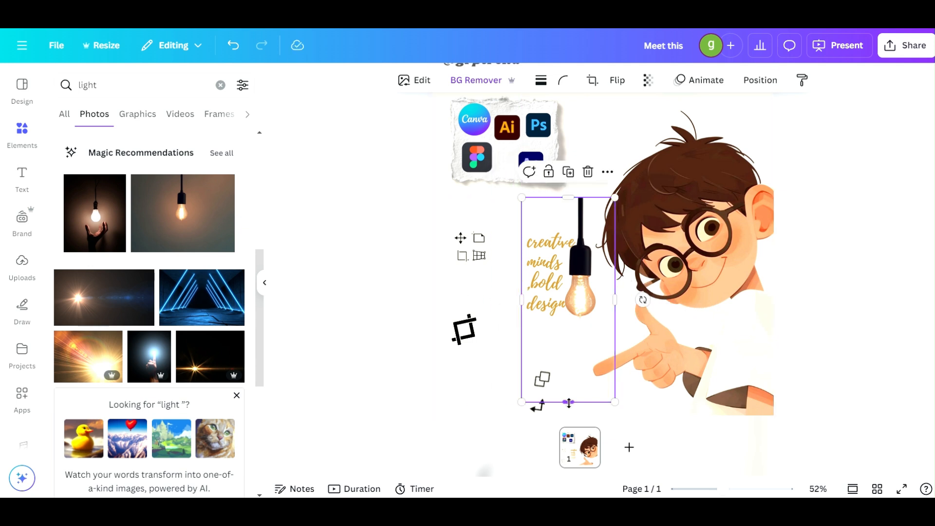
Enlarge the "creative minds ,bold design" text to size 44.1 and move it farther from the boy.
{"action": "left_click", "coordinate": [545, 265]}
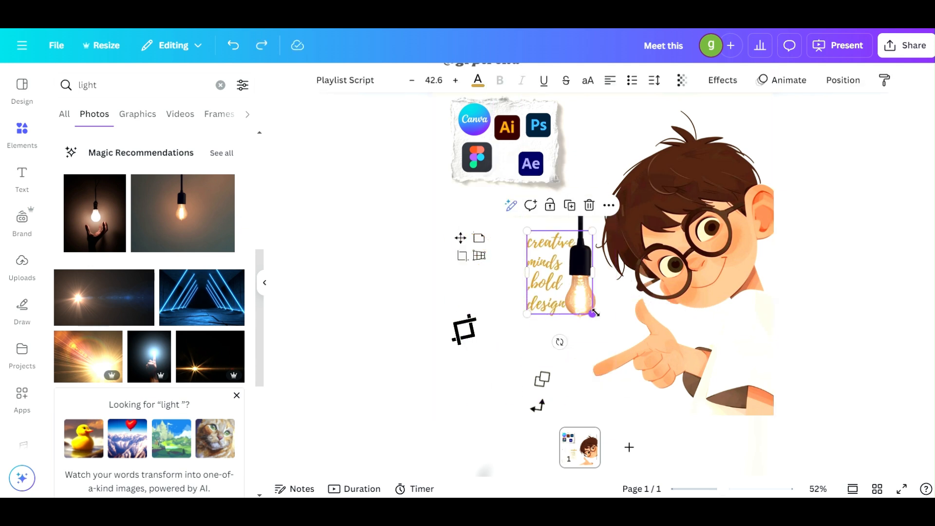
{"action": "left_click_drag", "start_coordinate": [591, 312], "coordinate": [594, 315]}
{"action": "left_click_drag", "start_coordinate": [595, 272], "coordinate": [615, 282]}
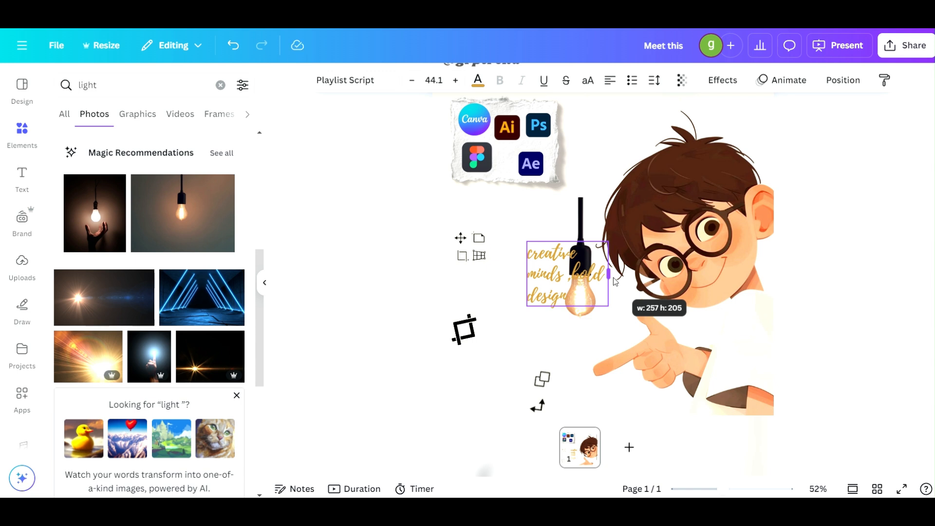
{"action": "left_click_drag", "start_coordinate": [561, 290], "coordinate": [533, 281]}
Place the light bulb small at the torn paper's lower edge and send it backward behind the paper.
{"action": "left_click_drag", "start_coordinate": [591, 286], "coordinate": [508, 227]}
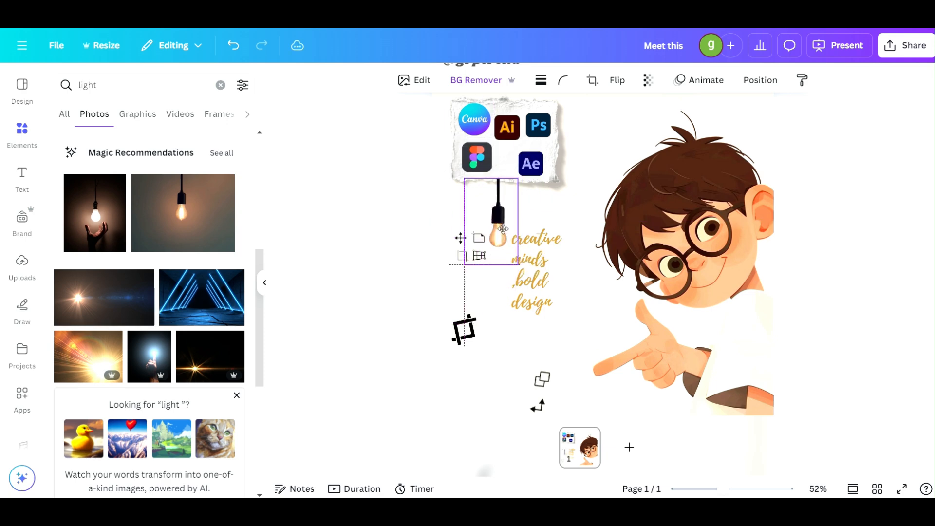
{"action": "right_click", "coordinate": [507, 227]}
{"action": "mouse_move", "coordinate": [545, 251]}
{"action": "left_click", "coordinate": [721, 288]}
{"action": "right_click", "coordinate": [507, 224]}
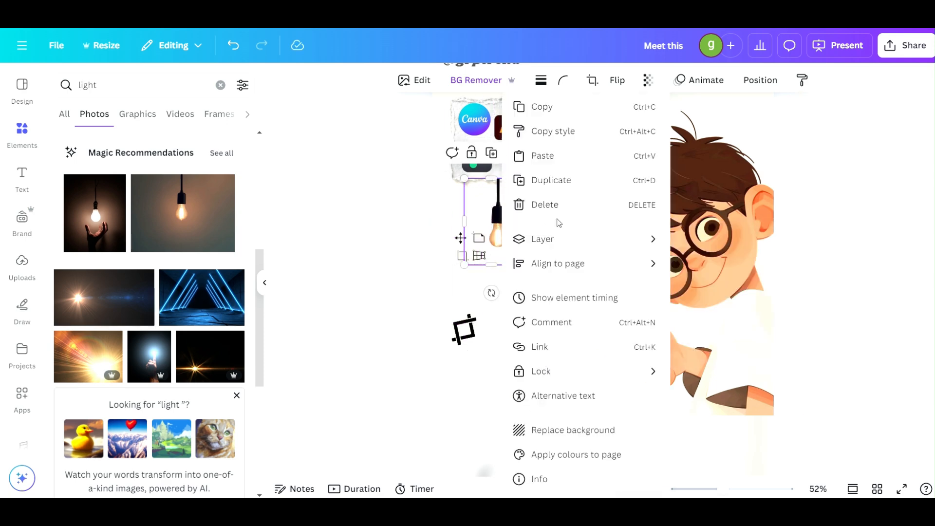
{"action": "left_click", "coordinate": [716, 288]}
{"action": "left_click", "coordinate": [760, 80]}
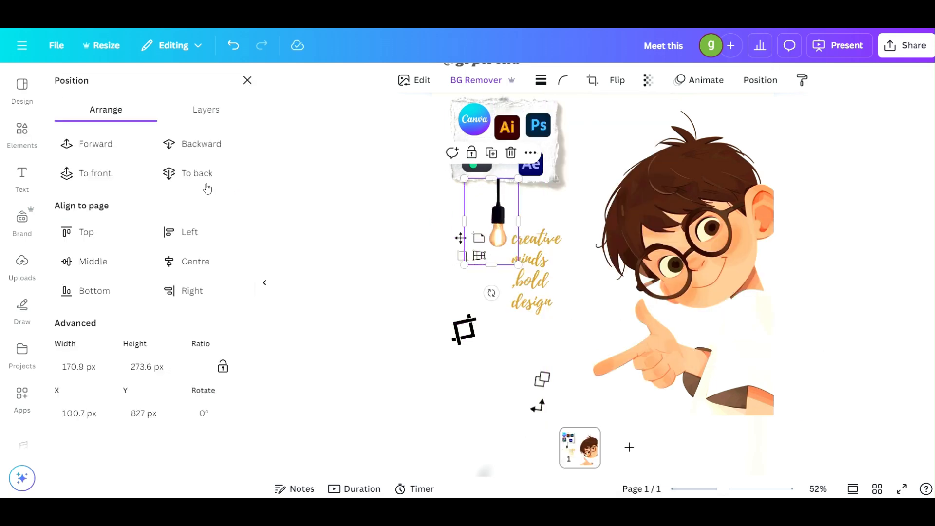
{"action": "left_click", "coordinate": [192, 153]}
{"action": "left_click", "coordinate": [402, 211]}
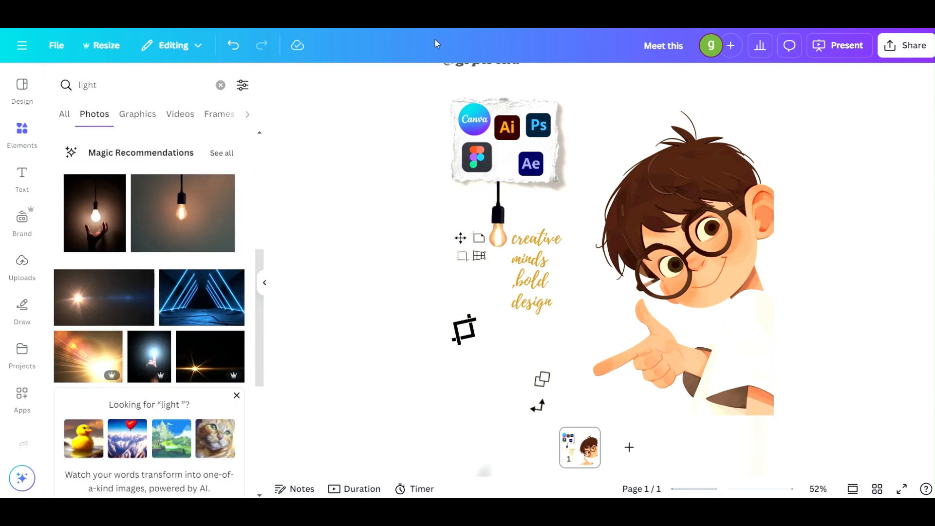
Duplicate the cartoon boy, offset the copy beside the original, and fade the copy by lowering its opacity.
{"action": "scroll", "coordinate": [604, 277], "scroll_direction": "down", "scroll_amount": 5}
{"action": "left_click", "coordinate": [676, 245]}
{"action": "left_click_drag", "start_coordinate": [688, 194], "coordinate": [703, 164]}
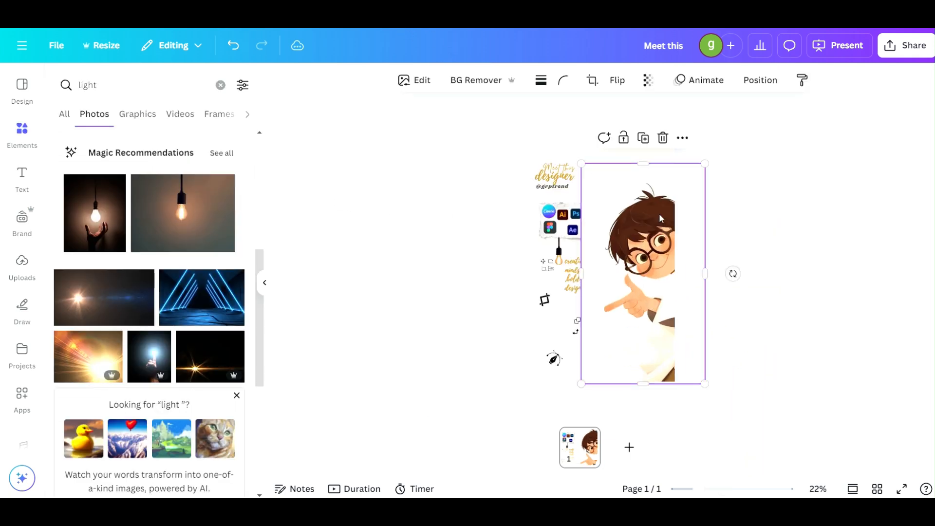
{"action": "left_click_drag", "start_coordinate": [642, 273], "coordinate": [614, 281]}
{"action": "left_click_drag", "start_coordinate": [675, 192], "coordinate": [661, 191]}
{"action": "left_click", "coordinate": [648, 80]}
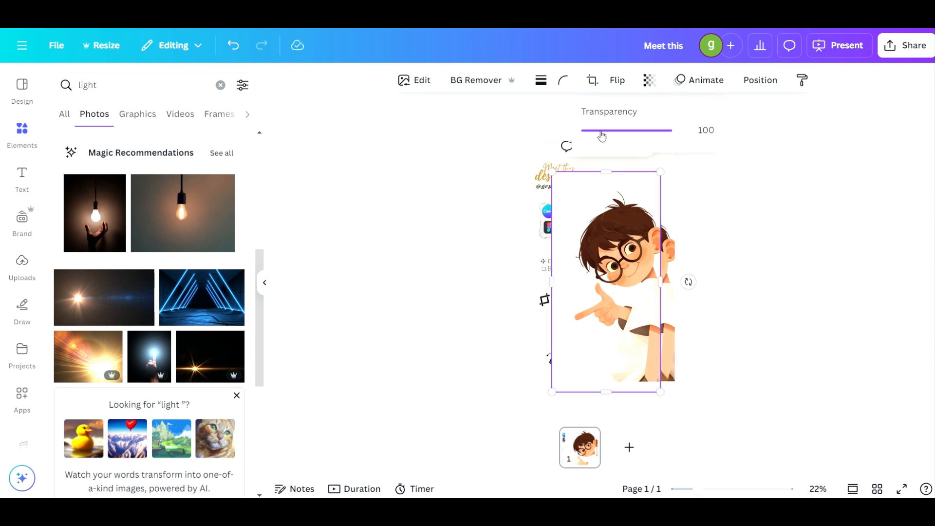
{"action": "left_click", "coordinate": [602, 129]}
Send the faded boy copy to the back of the page and shift it up behind the original.
{"action": "left_click", "coordinate": [760, 80]}
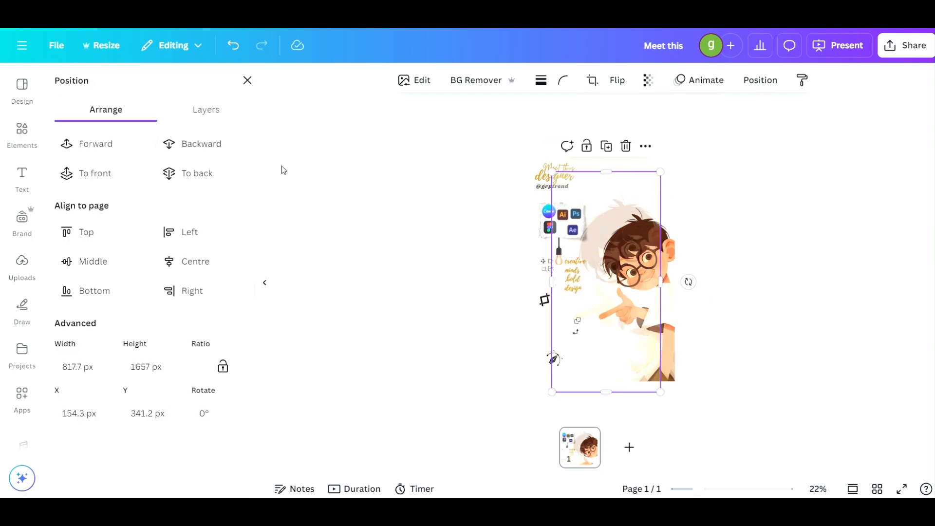
{"action": "left_click", "coordinate": [211, 173]}
{"action": "left_click_drag", "start_coordinate": [637, 186], "coordinate": [650, 168]}
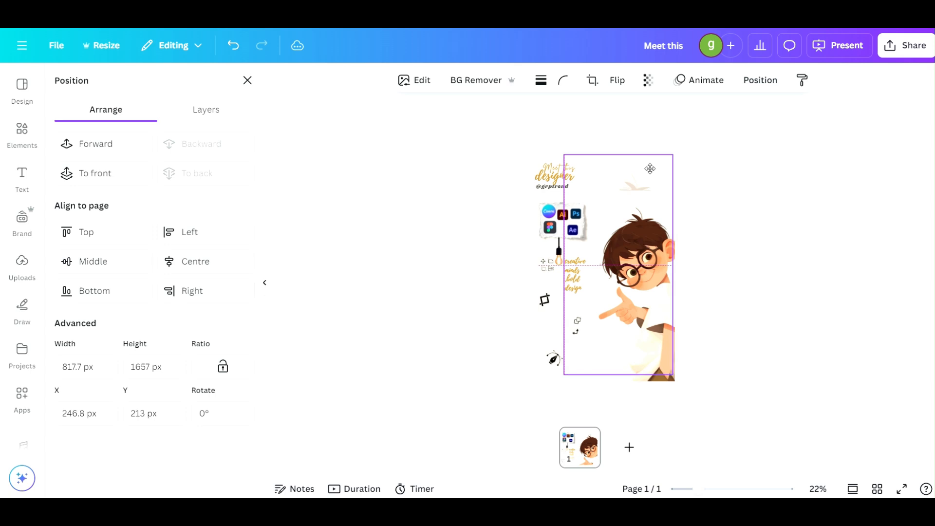
Remove the background of the original boy image and reposition the faded copy so it peeks out around his head.
{"action": "left_click", "coordinate": [595, 197]}
{"action": "left_click", "coordinate": [463, 83]}
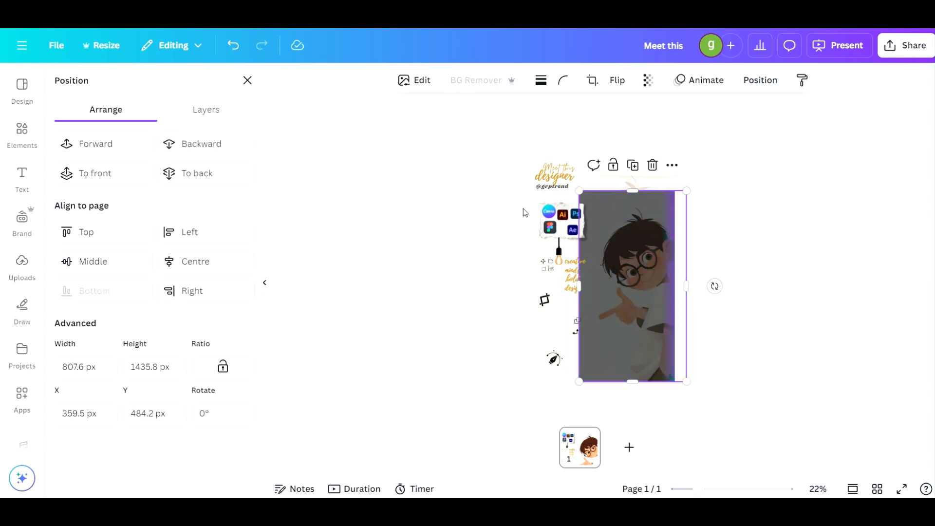
{"action": "left_click", "coordinate": [725, 215]}
{"action": "mouse_move", "coordinate": [633, 186]}
{"action": "left_mouse_down"}
{"action": "mouse_move", "coordinate": [622, 170]}
{"action": "mouse_move", "coordinate": [646, 195]}
{"action": "left_mouse_up"}
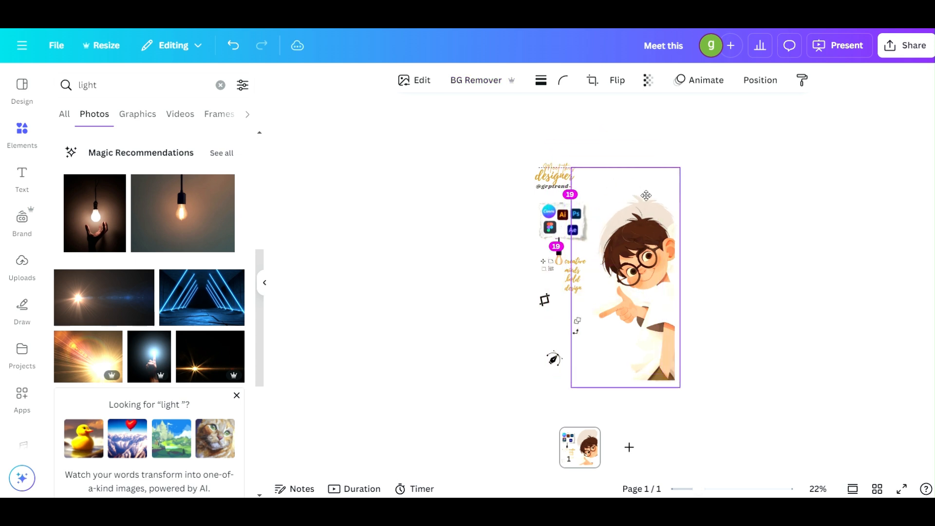
Try a larger size and new position for the faded boy copy, and undo the change.
{"action": "left_click_drag", "start_coordinate": [678, 168], "coordinate": [701, 122]}
{"action": "left_click_drag", "start_coordinate": [661, 183], "coordinate": [647, 205]}
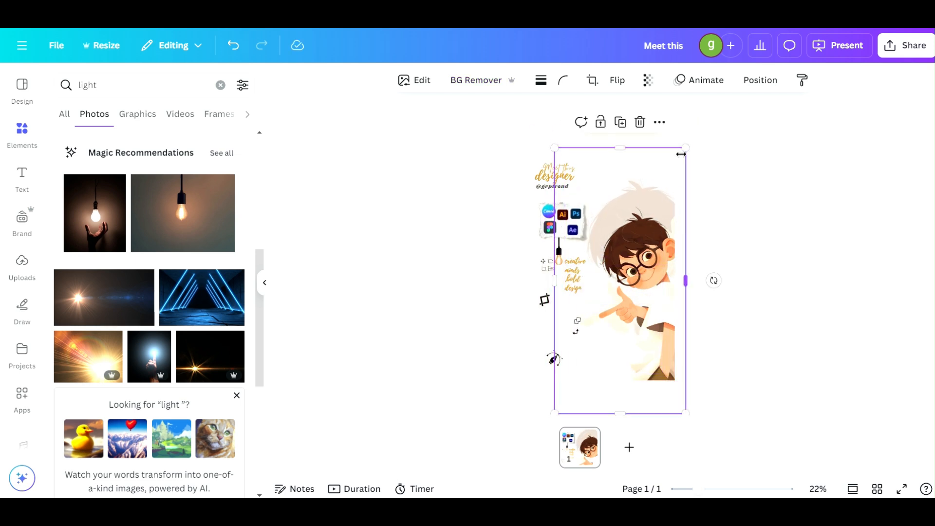
{"action": "key", "text": "ctrl+z"}
{"action": "left_click", "coordinate": [709, 206]}
Search the elements for "paper frame" and add torn and rough-edged paper picture frames from the Frames results.
{"action": "left_click", "coordinate": [220, 85]}
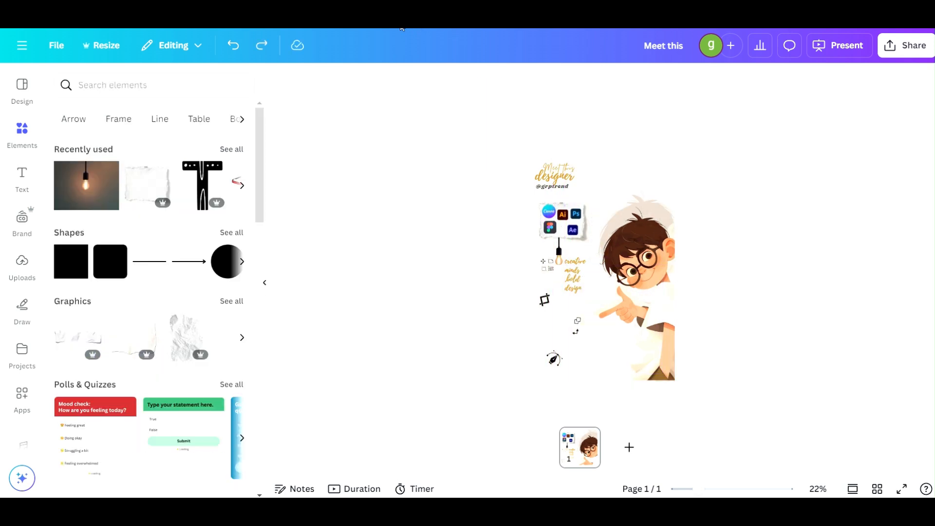
{"action": "left_click", "coordinate": [128, 85]}
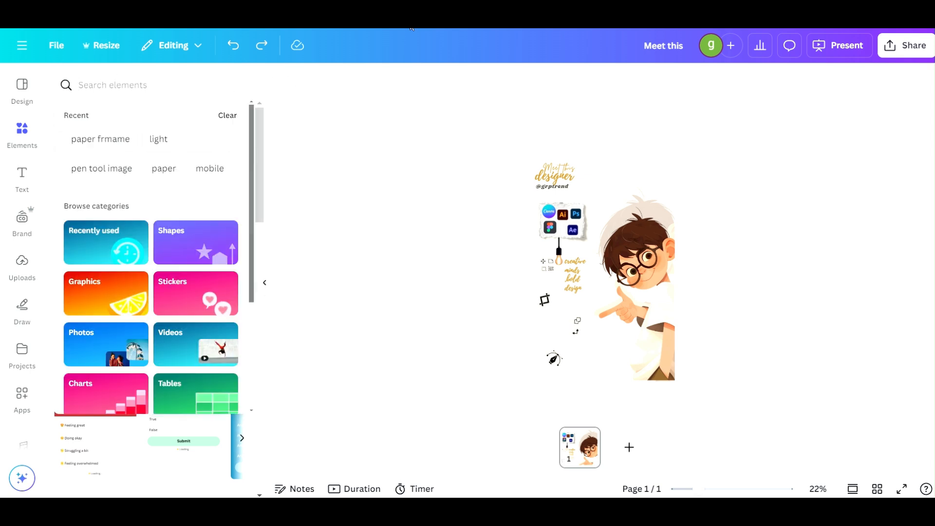
{"action": "type", "text": "paper"}
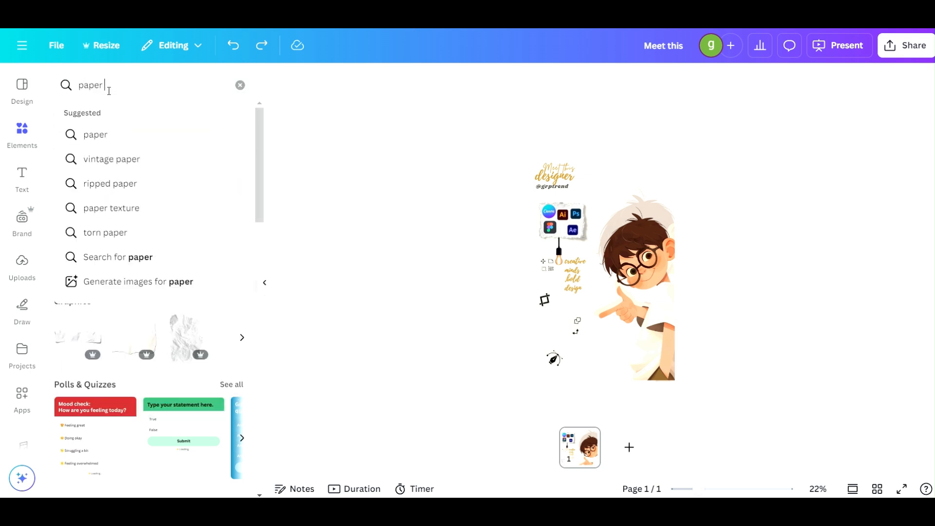
{"action": "type", "text": " frame"}
{"action": "key", "text": "Return"}
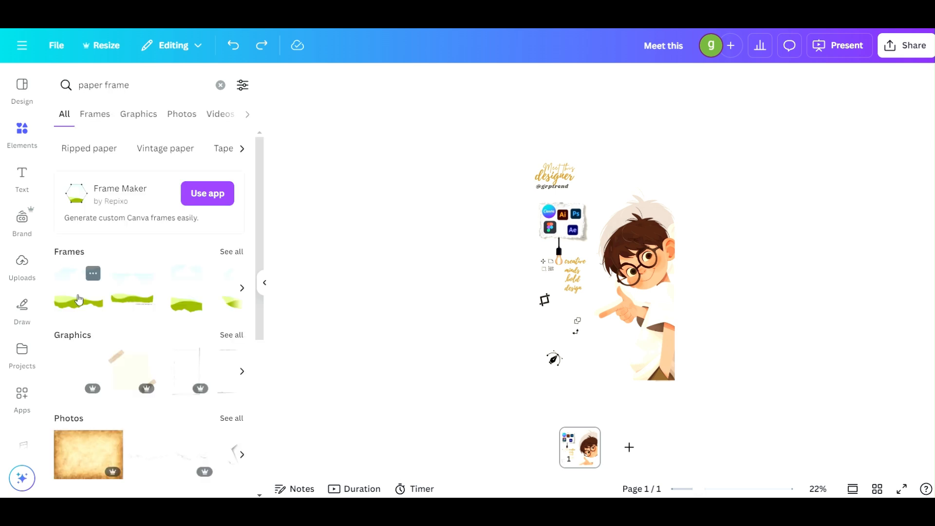
{"action": "left_click", "coordinate": [79, 298]}
{"action": "left_click", "coordinate": [231, 251]}
{"action": "scroll", "coordinate": [150, 292], "scroll_direction": "down", "scroll_amount": 5}
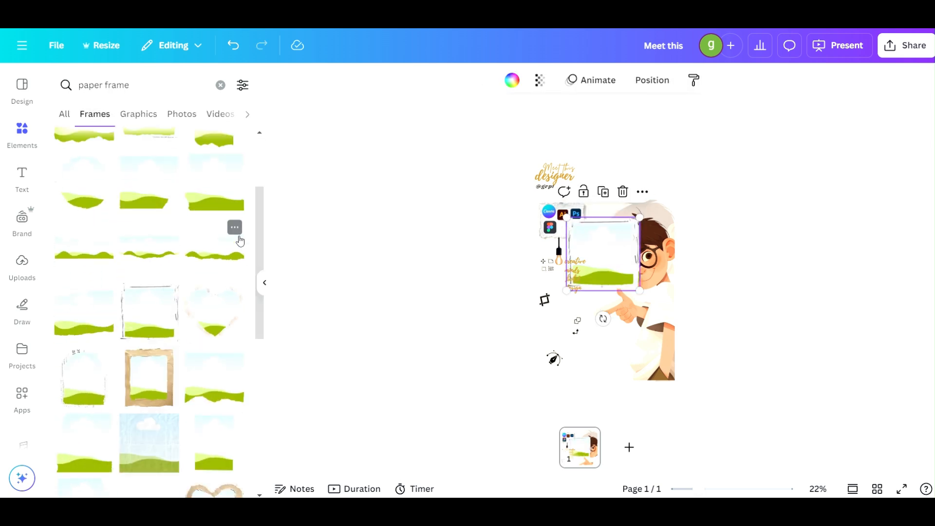
Shrink one rough-edged frame into the page's lower-left corner and place a second one, small and tilted, above it.
{"action": "left_click", "coordinate": [597, 382]}
{"action": "scroll", "coordinate": [585, 370], "scroll_direction": "up", "scroll_amount": 3}
{"action": "scroll", "coordinate": [558, 360], "scroll_direction": "down", "scroll_amount": 1}
{"action": "left_click_drag", "start_coordinate": [506, 359], "coordinate": [576, 366]}
{"action": "left_click", "coordinate": [614, 179]}
{"action": "left_click_drag", "start_coordinate": [614, 180], "coordinate": [564, 347]}
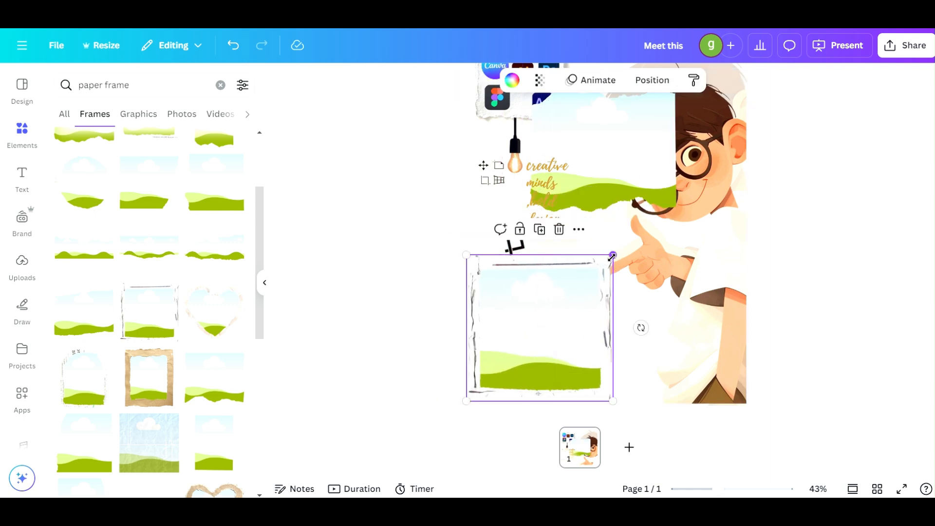
{"action": "left_click_drag", "start_coordinate": [612, 255], "coordinate": [528, 307]}
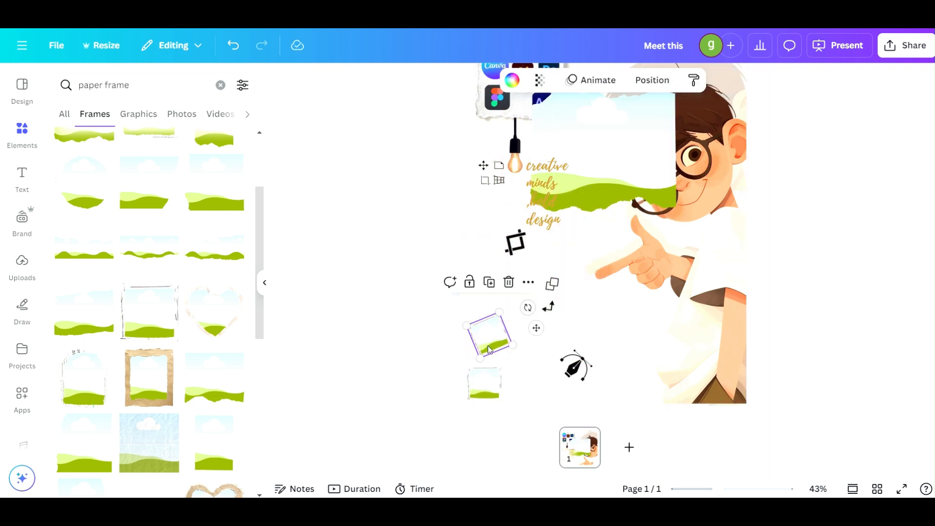
Shrink the wide torn-edge frame and place it above the tilted one to complete the column of three frames.
{"action": "left_click_drag", "start_coordinate": [622, 168], "coordinate": [568, 284]}
{"action": "left_click_drag", "start_coordinate": [622, 210], "coordinate": [546, 269]}
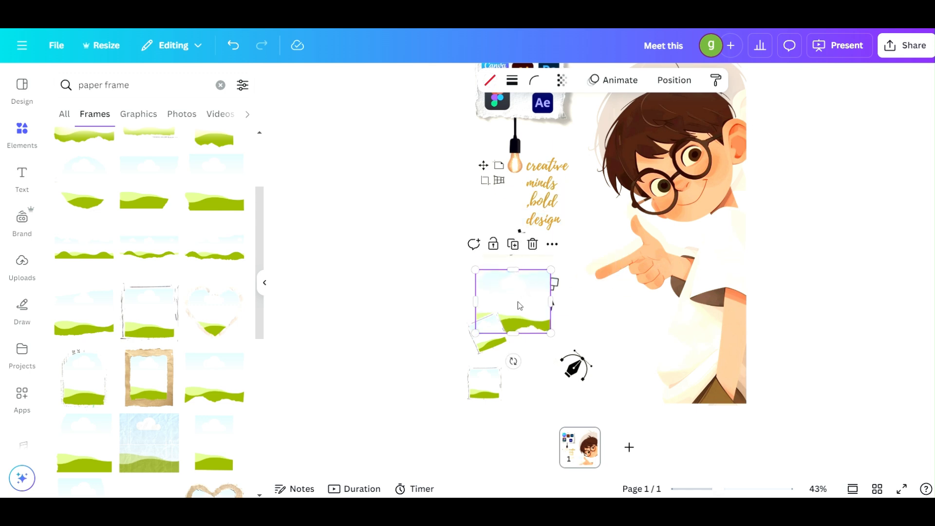
{"action": "left_click_drag", "start_coordinate": [519, 305], "coordinate": [512, 268]}
{"action": "left_click_drag", "start_coordinate": [543, 232], "coordinate": [514, 254]}
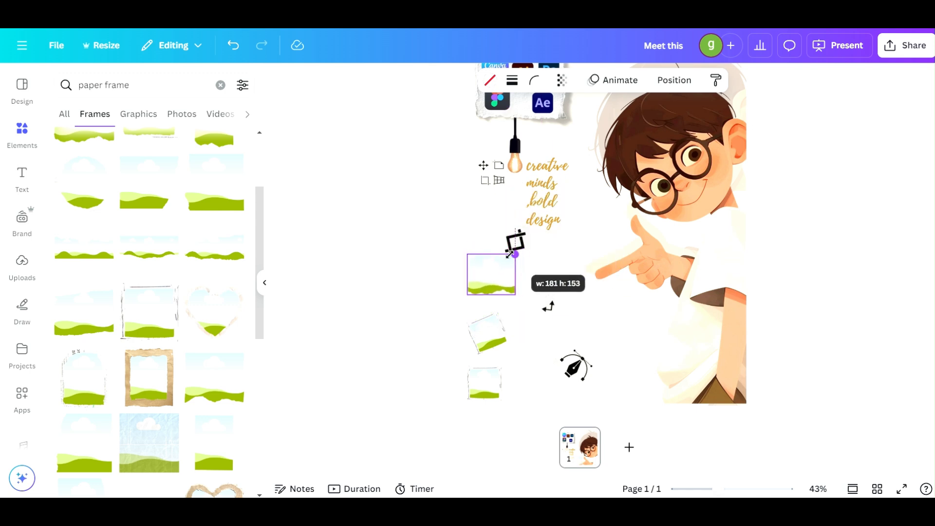
{"action": "left_click", "coordinate": [425, 279]}
Add the three uploaded poster images to the page: the Italian food, "Keep Smile" and "Creative Minds" designs.
{"action": "left_click", "coordinate": [22, 265]}
{"action": "left_click", "coordinate": [629, 159]}
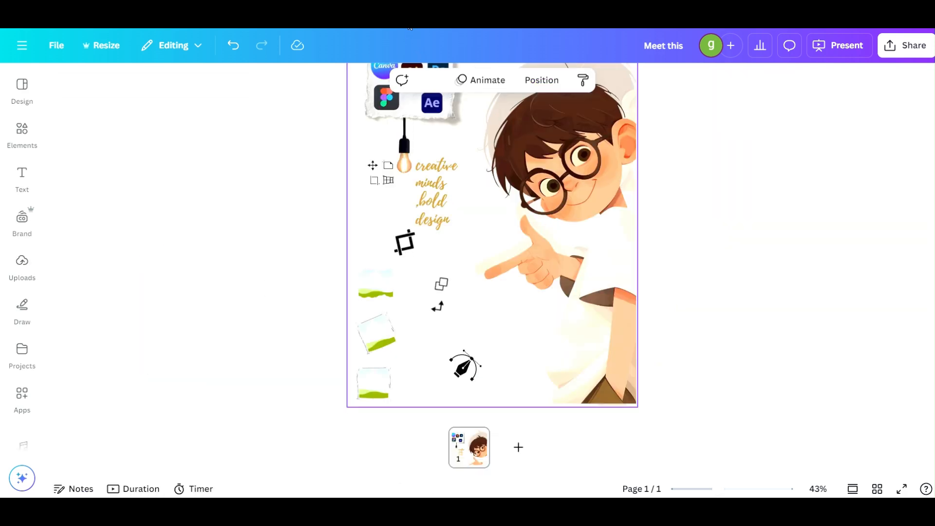
{"action": "left_click", "coordinate": [22, 265]}
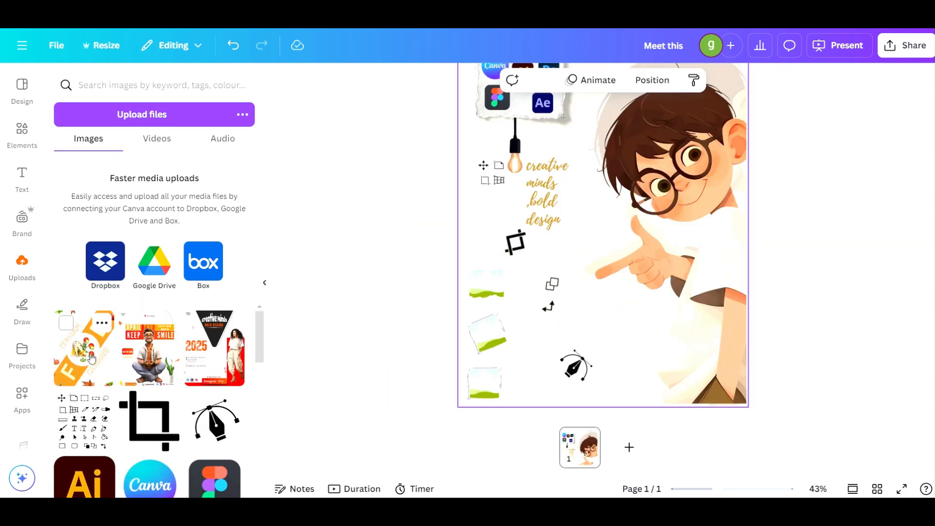
{"action": "left_click", "coordinate": [84, 346]}
{"action": "left_click", "coordinate": [153, 354]}
{"action": "left_click", "coordinate": [214, 346]}
Fill the three frames with the posters: "Creative Minds" in the lowest, "Keep Smile" in the middle and the Italian food design in the top.
{"action": "left_click_drag", "start_coordinate": [604, 200], "coordinate": [603, 331]}
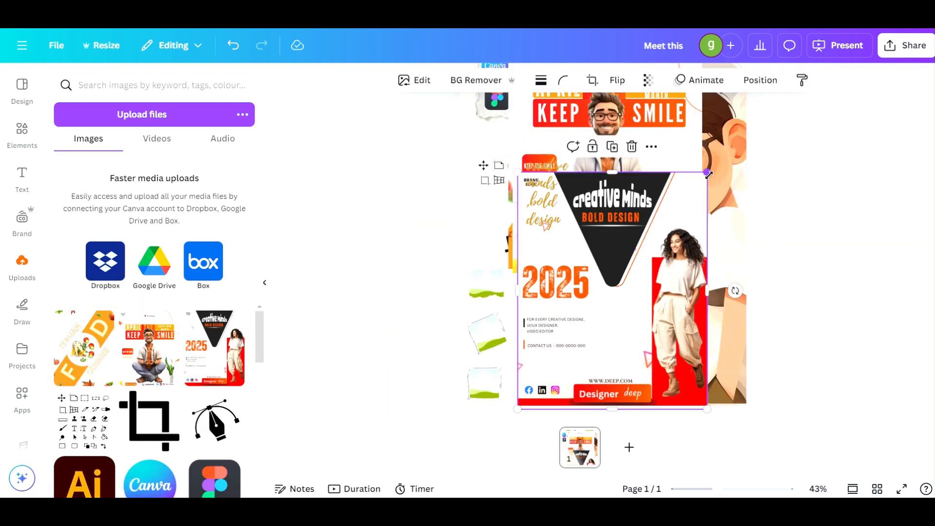
{"action": "left_click_drag", "start_coordinate": [707, 172], "coordinate": [485, 384]}
{"action": "left_click_drag", "start_coordinate": [604, 195], "coordinate": [601, 275]}
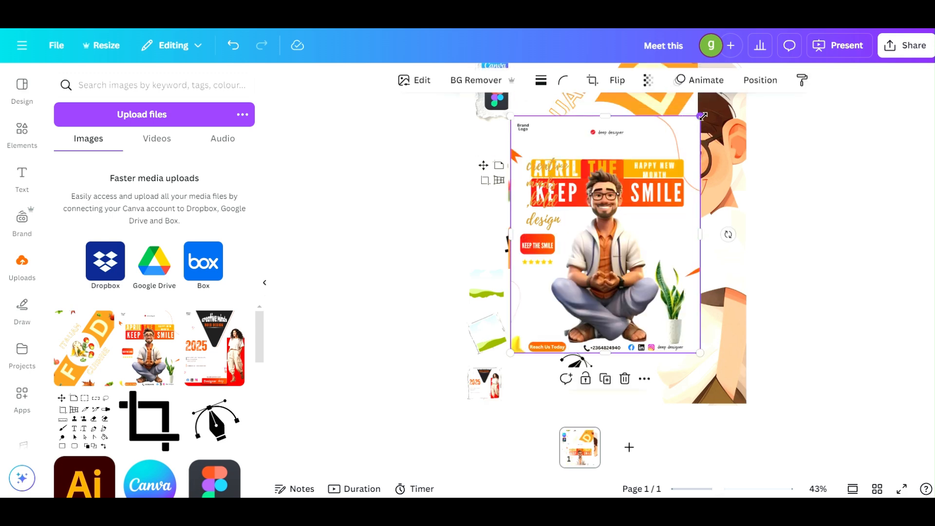
{"action": "left_click_drag", "start_coordinate": [700, 116], "coordinate": [487, 338]}
{"action": "left_click", "coordinate": [603, 194]}
{"action": "left_click_drag", "start_coordinate": [604, 195], "coordinate": [593, 282]}
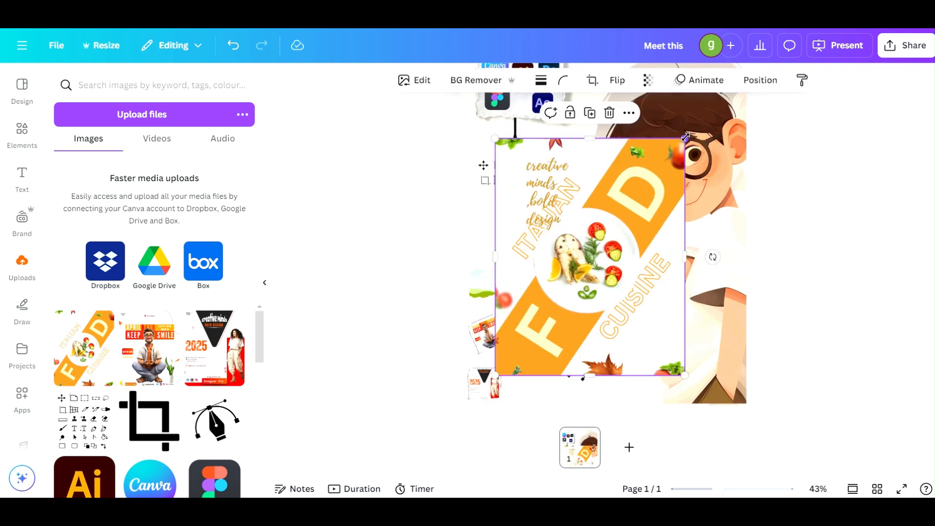
{"action": "left_click_drag", "start_coordinate": [689, 146], "coordinate": [486, 288]}
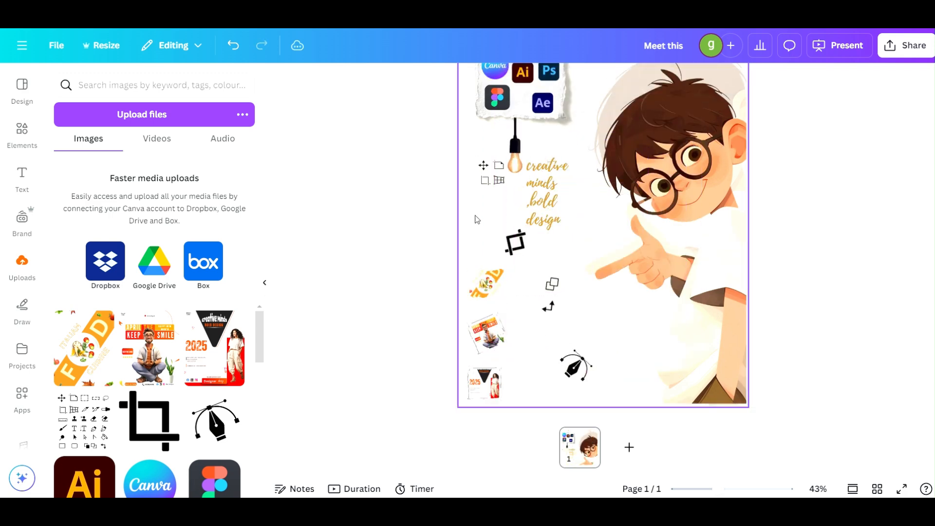
{"action": "left_click", "coordinate": [446, 249]}
Search the element graphics for "paper" and add the diagonal torn-paper edge graphic.
{"action": "scroll", "coordinate": [446, 249], "scroll_direction": "down", "scroll_amount": 2}
{"action": "scroll", "coordinate": [448, 252], "scroll_direction": "up", "scroll_amount": 1}
{"action": "scroll", "coordinate": [484, 302], "scroll_direction": "down", "scroll_amount": 1}
{"action": "scroll", "coordinate": [404, 294], "scroll_direction": "up", "scroll_amount": 1}
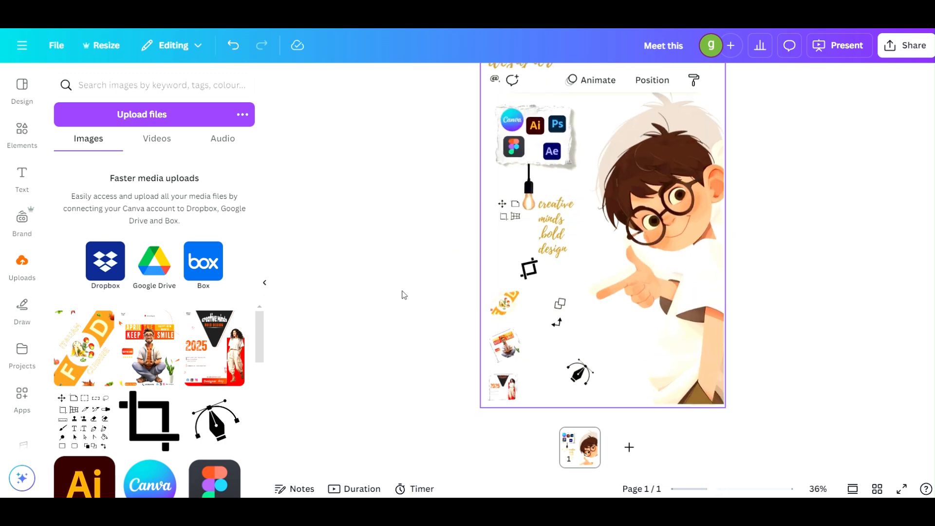
{"action": "left_click", "coordinate": [27, 134]}
{"action": "double_click", "coordinate": [119, 84]}
{"action": "key", "text": "BackSpace"}
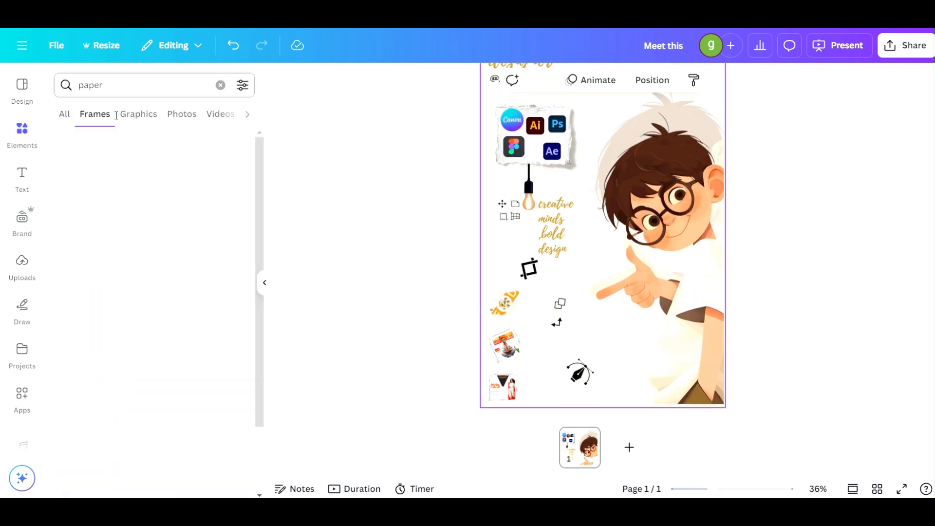
{"action": "left_click", "coordinate": [127, 114]}
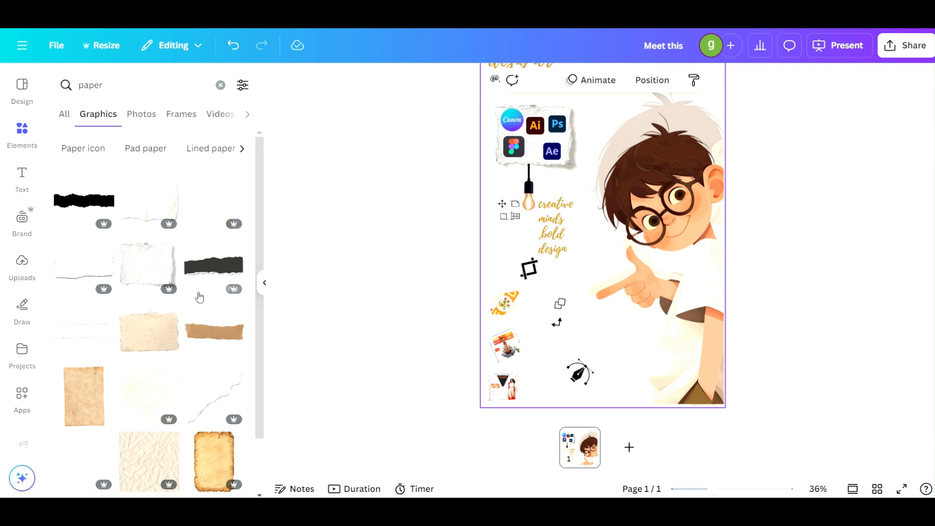
{"action": "scroll", "coordinate": [200, 297], "scroll_direction": "down", "scroll_amount": 4}
{"action": "left_click", "coordinate": [170, 322]}
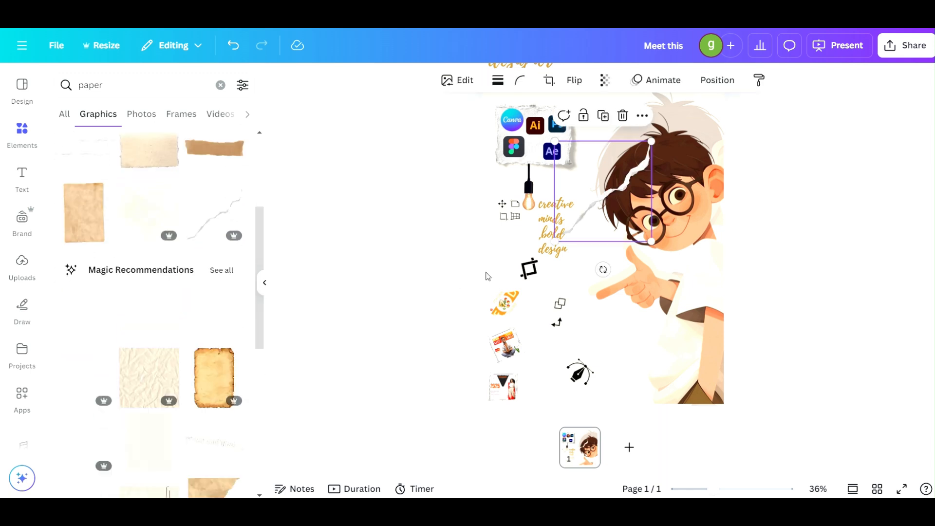
Shrink the diagonal torn edge, set its transparency to 20, and place it tilted above the boy's head.
{"action": "left_click_drag", "start_coordinate": [577, 277], "coordinate": [539, 378]}
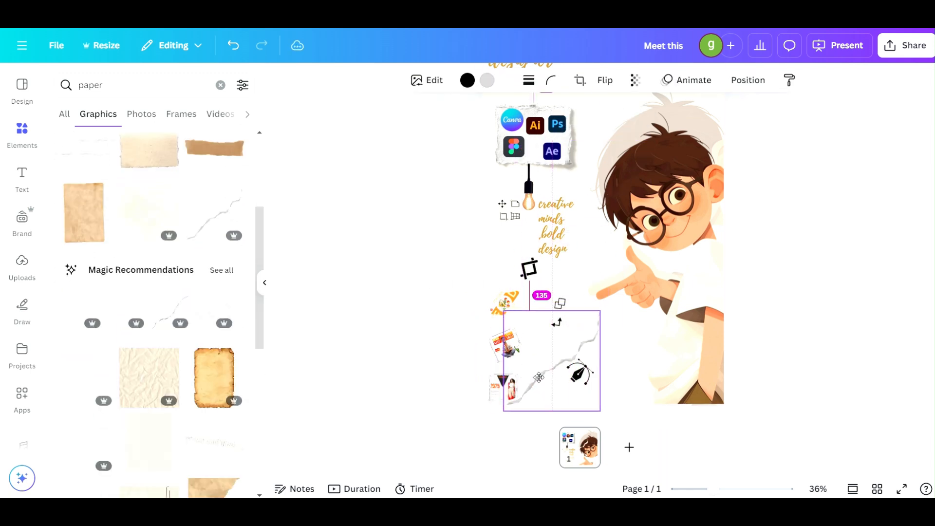
{"action": "left_click_drag", "start_coordinate": [539, 325], "coordinate": [558, 357]}
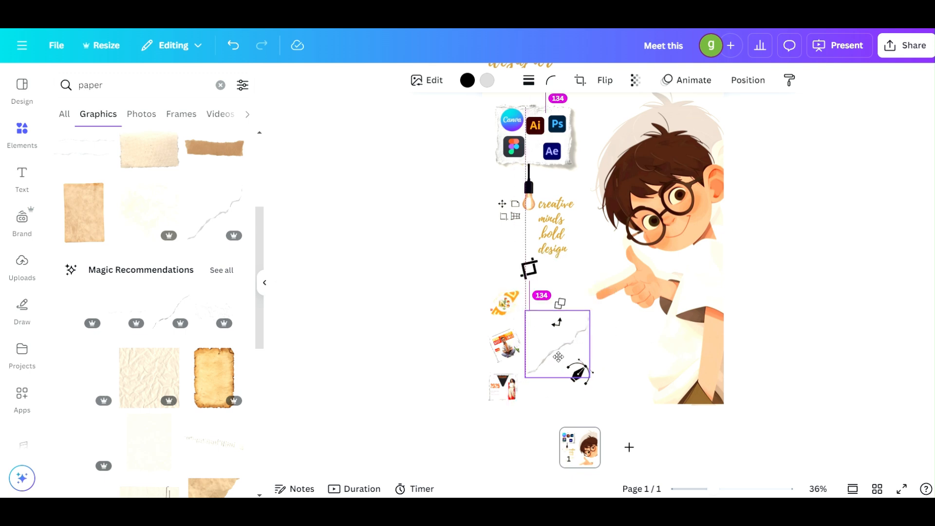
{"action": "left_click", "coordinate": [634, 84]}
{"action": "left_click", "coordinate": [619, 130]}
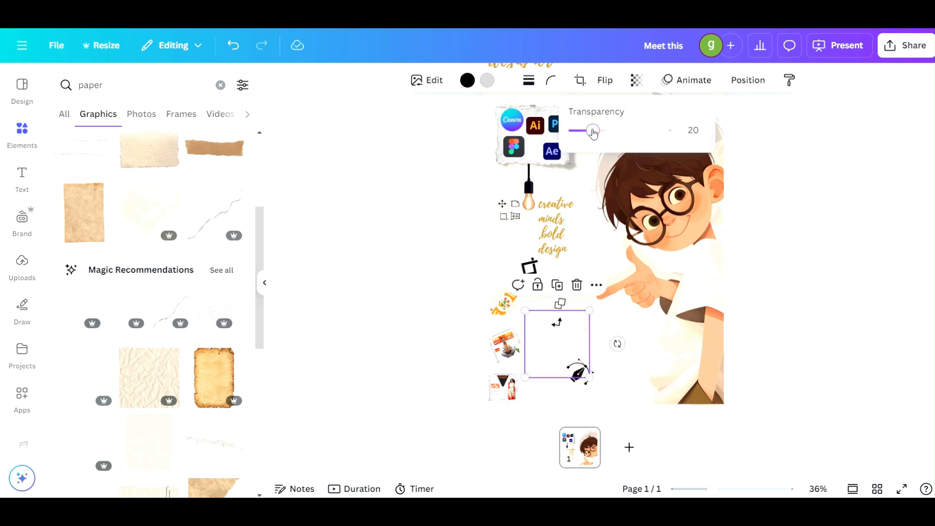
{"action": "left_click_drag", "start_coordinate": [577, 352], "coordinate": [669, 175]}
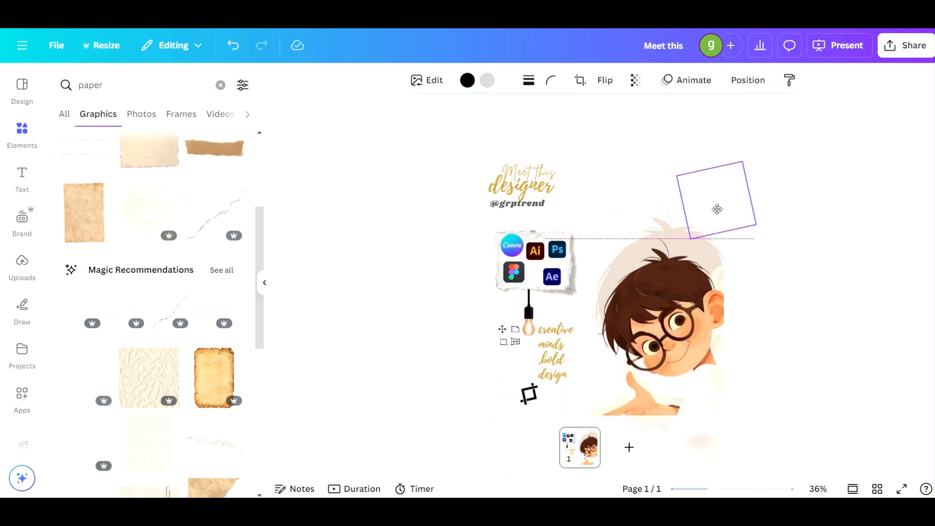
Add the taped dried-flowers graphic from the paper results and place it in the empty area above the boy's head.
{"action": "scroll", "coordinate": [714, 184], "scroll_direction": "down", "scroll_amount": 3}
{"action": "scroll", "coordinate": [712, 236], "scroll_direction": "up", "scroll_amount": 2}
{"action": "scroll", "coordinate": [131, 298], "scroll_direction": "up", "scroll_amount": 3}
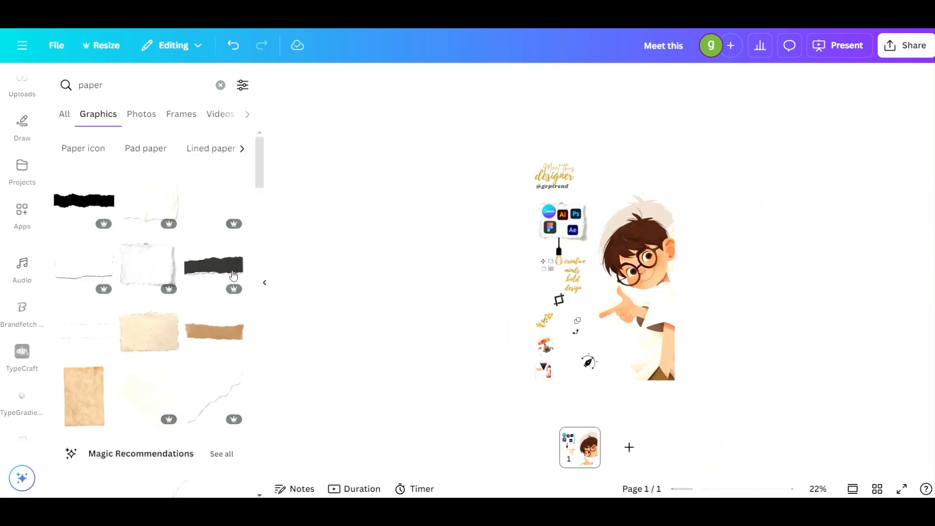
{"action": "scroll", "coordinate": [146, 331], "scroll_direction": "down", "scroll_amount": 5}
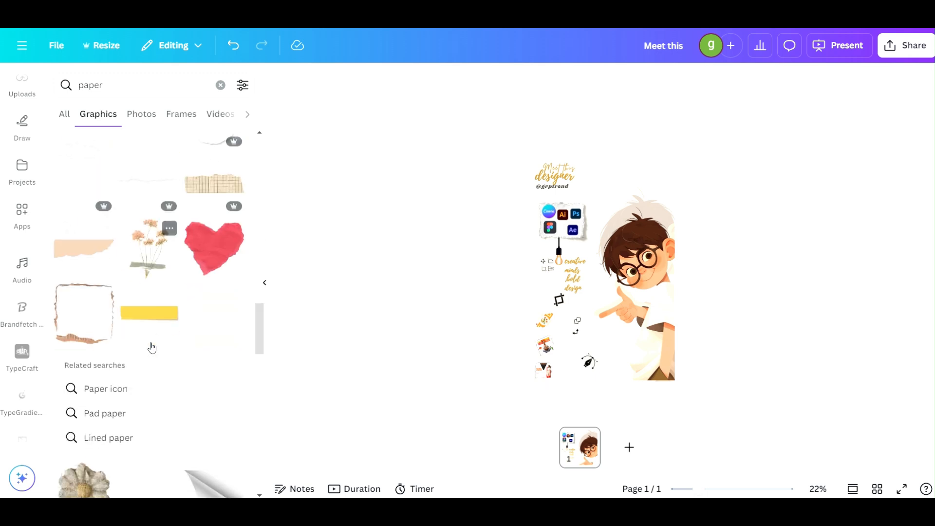
{"action": "left_click", "coordinate": [149, 248]}
{"action": "left_click_drag", "start_coordinate": [629, 298], "coordinate": [633, 161]}
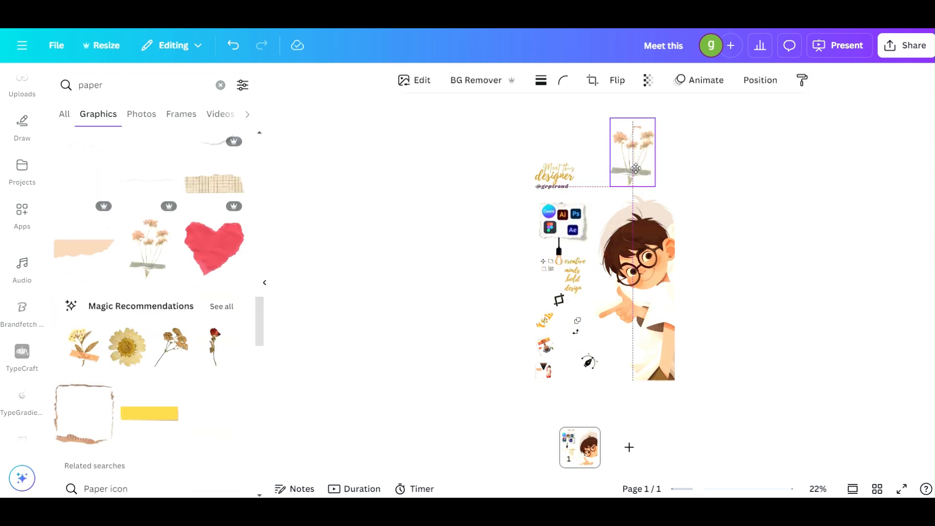
Add the paperclip graphic from the paper results, shrink and tilt it, and place it above the boy's pointing finger.
{"action": "scroll", "coordinate": [153, 331], "scroll_direction": "down", "scroll_amount": 5}
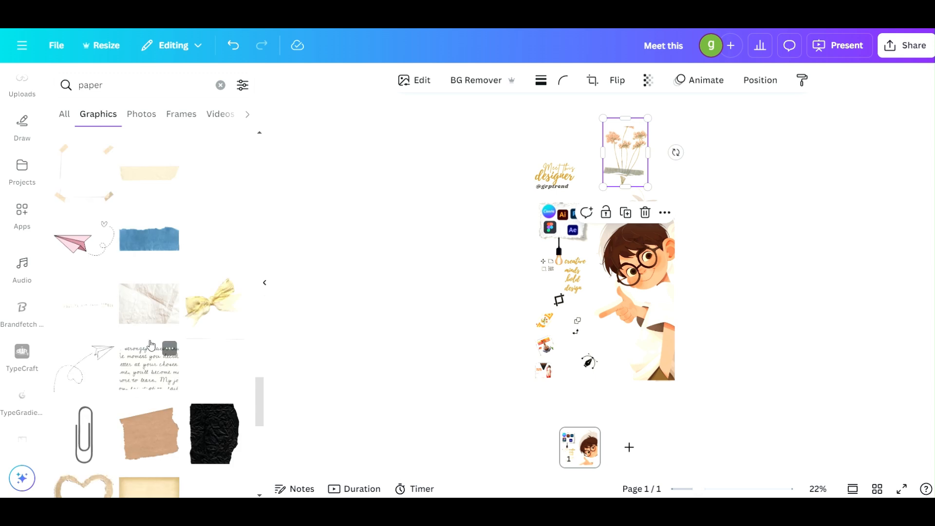
{"action": "left_click", "coordinate": [85, 433]}
{"action": "left_click_drag", "start_coordinate": [621, 203], "coordinate": [595, 287]}
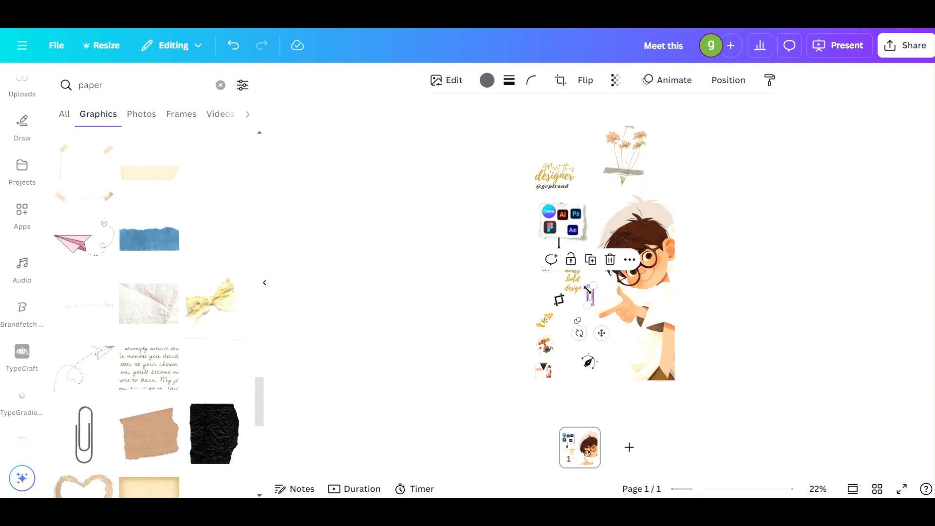
{"action": "scroll", "coordinate": [595, 287], "scroll_direction": "up", "scroll_amount": 6}
{"action": "left_click_drag", "start_coordinate": [578, 324], "coordinate": [572, 310]}
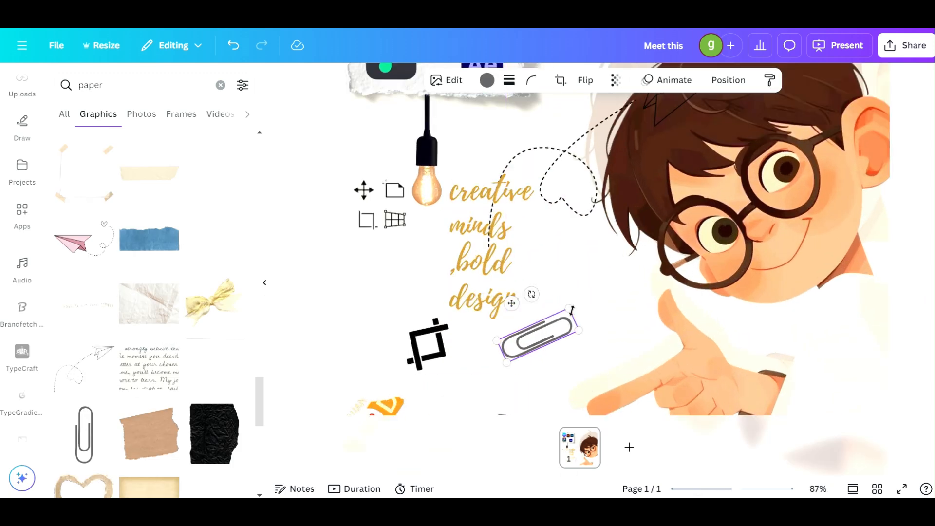
{"action": "left_click_drag", "start_coordinate": [533, 345], "coordinate": [572, 335]}
{"action": "scroll", "coordinate": [572, 335], "scroll_direction": "down", "scroll_amount": 3}
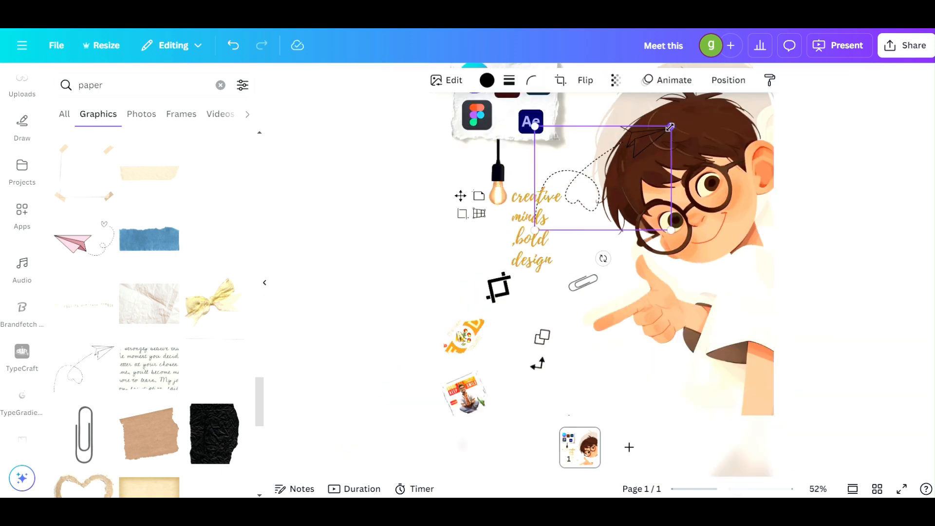
Shrink the dashed paper-plane graphic, flip it horizontally, rotate it and place it between the "creative minds" text and the boy's face.
{"action": "left_click", "coordinate": [592, 199]}
{"action": "left_click", "coordinate": [574, 83]}
{"action": "left_click", "coordinate": [591, 112]}
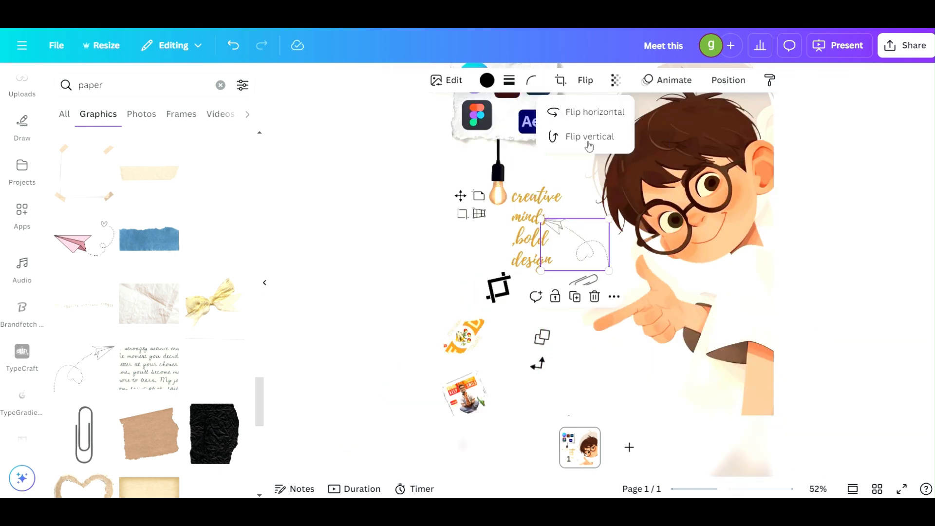
{"action": "left_click", "coordinate": [609, 271]}
{"action": "left_click_drag", "start_coordinate": [559, 286], "coordinate": [537, 247]}
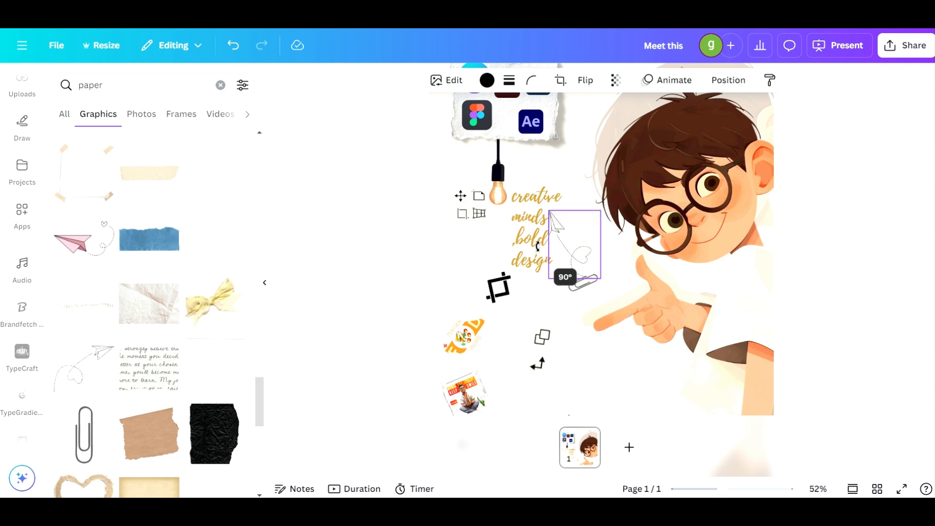
{"action": "left_click_drag", "start_coordinate": [590, 208], "coordinate": [598, 235]}
{"action": "left_click", "coordinate": [827, 205]}
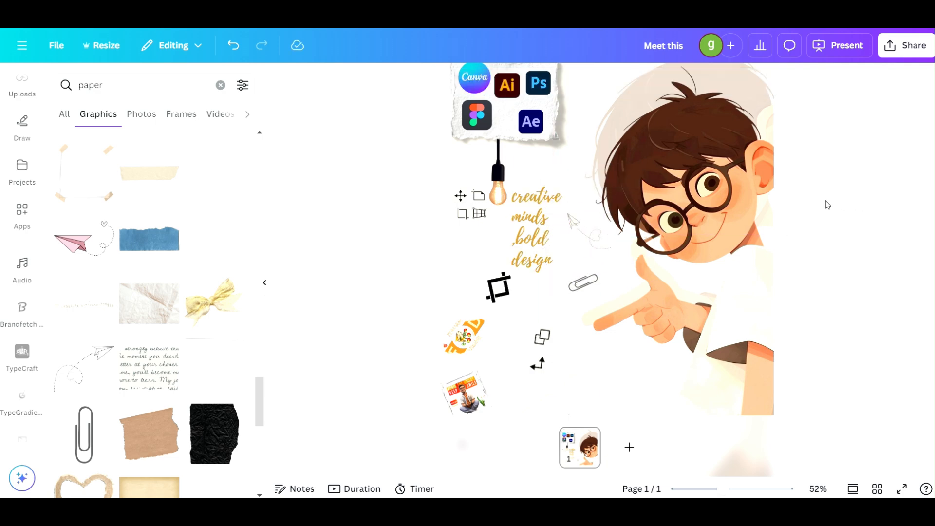
Rotate the taped dried-flowers graphic so the blooms point inward, shrink it and tuck it into the page's upper-right corner.
{"action": "scroll", "coordinate": [724, 214], "scroll_direction": "up", "scroll_amount": 5}
{"action": "left_click", "coordinate": [706, 199]}
{"action": "left_click_drag", "start_coordinate": [657, 271], "coordinate": [749, 104]}
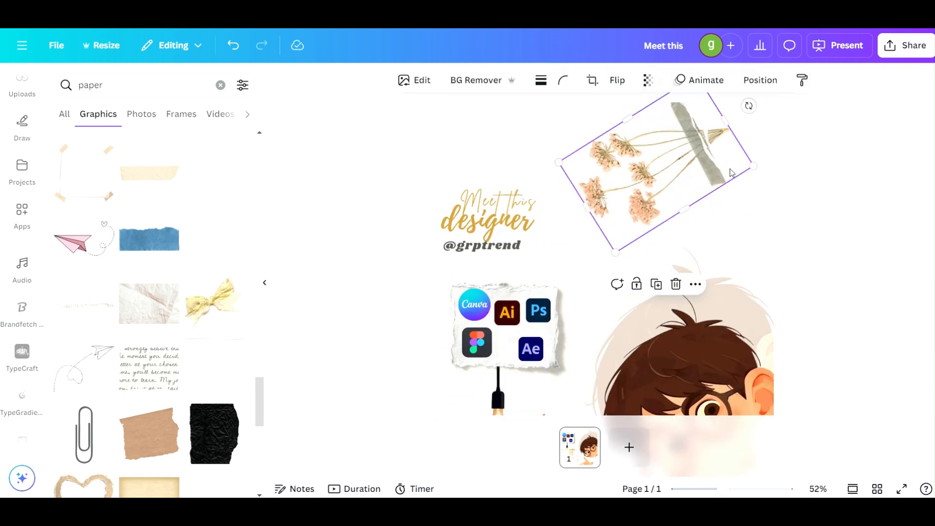
{"action": "left_click_drag", "start_coordinate": [752, 164], "coordinate": [650, 157]}
{"action": "left_click_drag", "start_coordinate": [609, 161], "coordinate": [749, 120]}
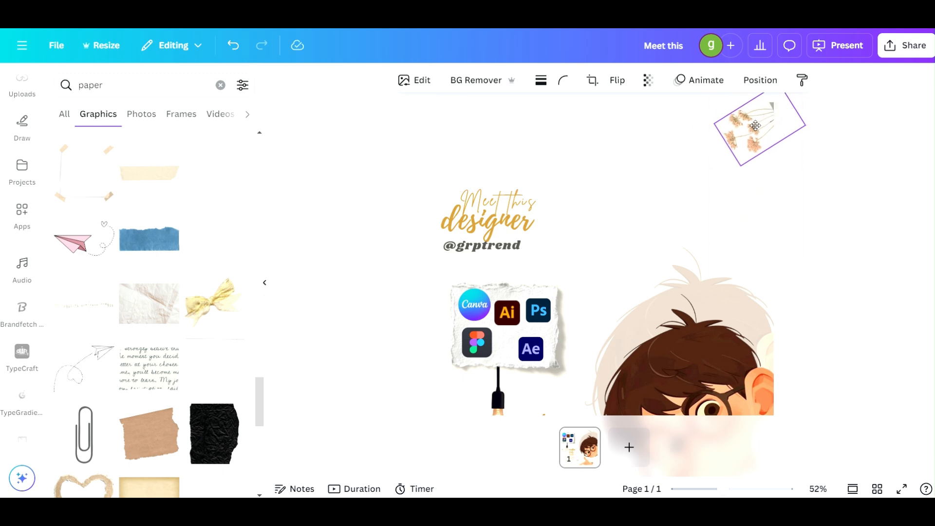
Add the torn-paper heart outline from the paper results, shrink it and place it beside the "Meet this designer" title.
{"action": "scroll", "coordinate": [600, 103], "scroll_direction": "down", "scroll_amount": 4}
{"action": "scroll", "coordinate": [146, 316], "scroll_direction": "down", "scroll_amount": 2}
{"action": "left_click", "coordinate": [83, 376]}
{"action": "left_click_drag", "start_coordinate": [671, 197], "coordinate": [576, 295]}
{"action": "left_click_drag", "start_coordinate": [559, 294], "coordinate": [609, 202]}
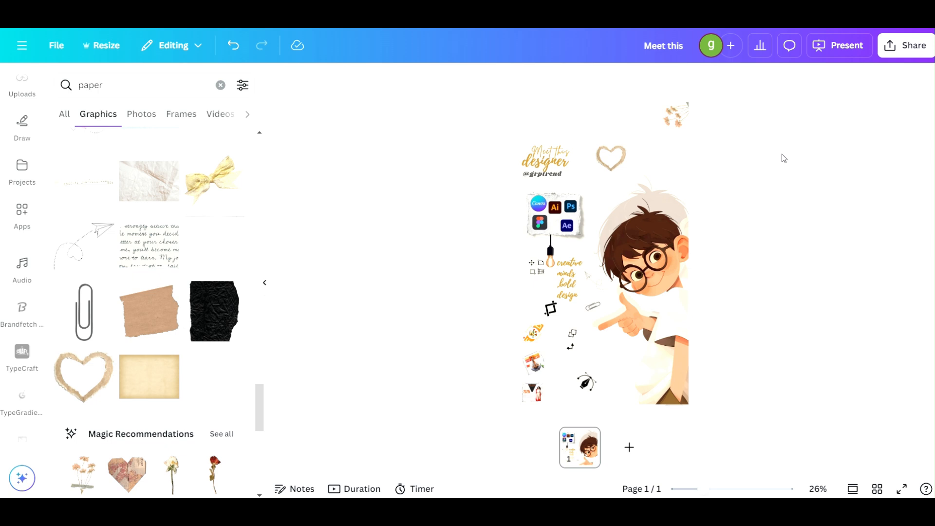
Duplicate the "Meet this" text above the paper heart and change the copy's wording to "I LOVE DESIGN".
{"action": "left_click", "coordinate": [532, 156]}
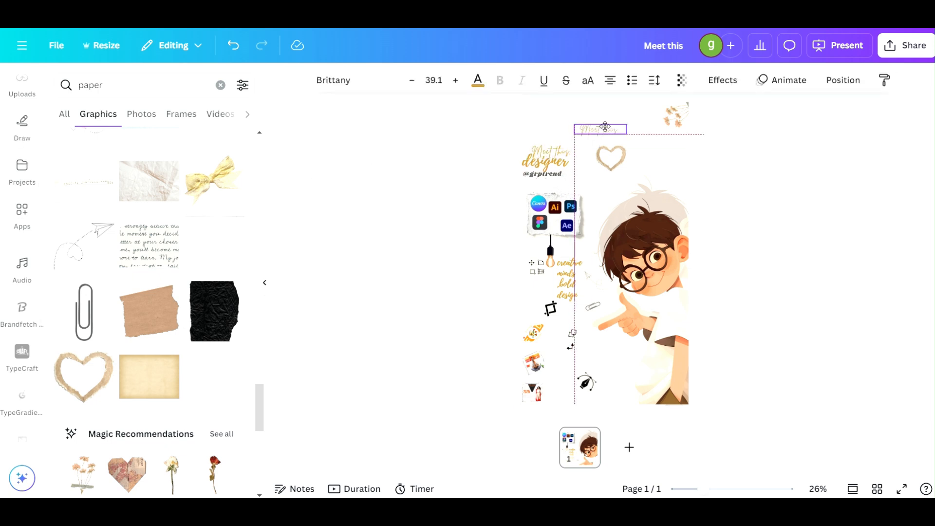
{"action": "scroll", "coordinate": [606, 127], "scroll_direction": "up", "scroll_amount": 6}
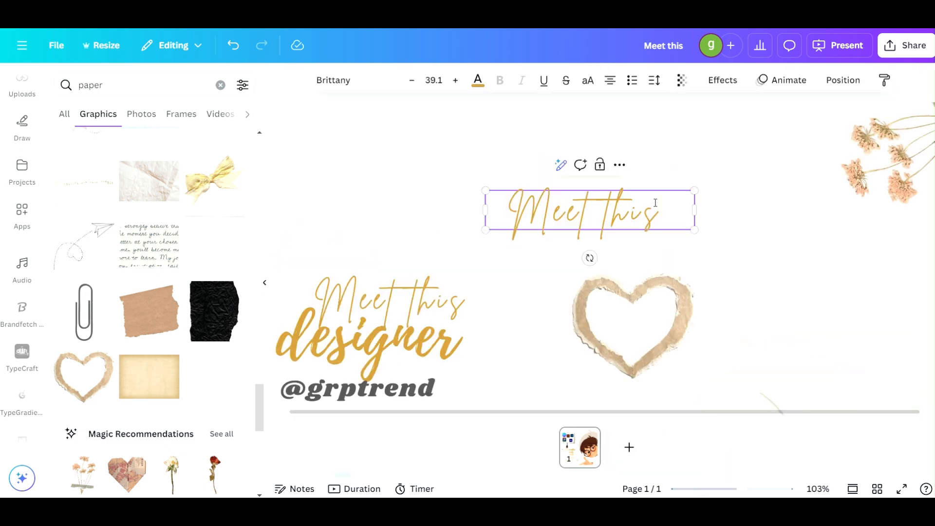
{"action": "double_click", "coordinate": [655, 202]}
{"action": "type", "text": "g"}
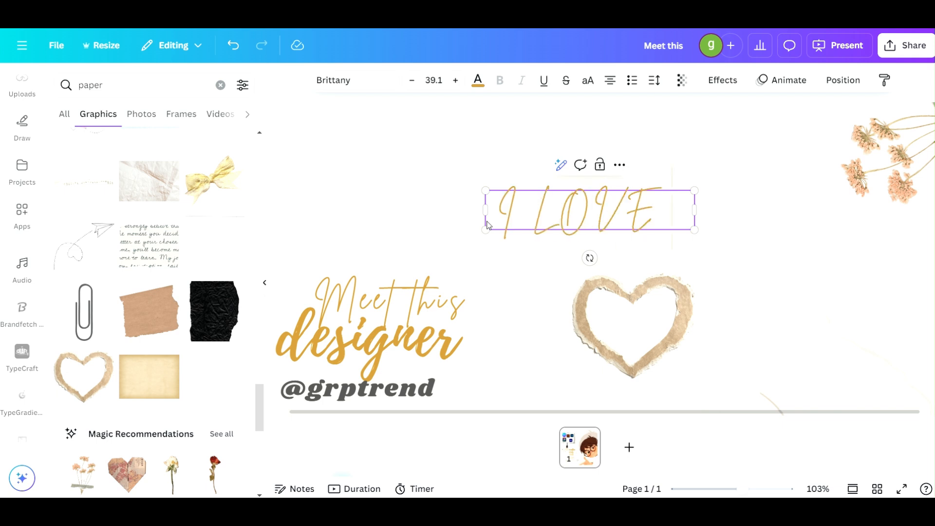
{"action": "type", "text": " DEASIGN"}
{"action": "left_click_drag", "start_coordinate": [665, 257], "coordinate": [498, 191]}
{"action": "key", "text": "BackSpace"}
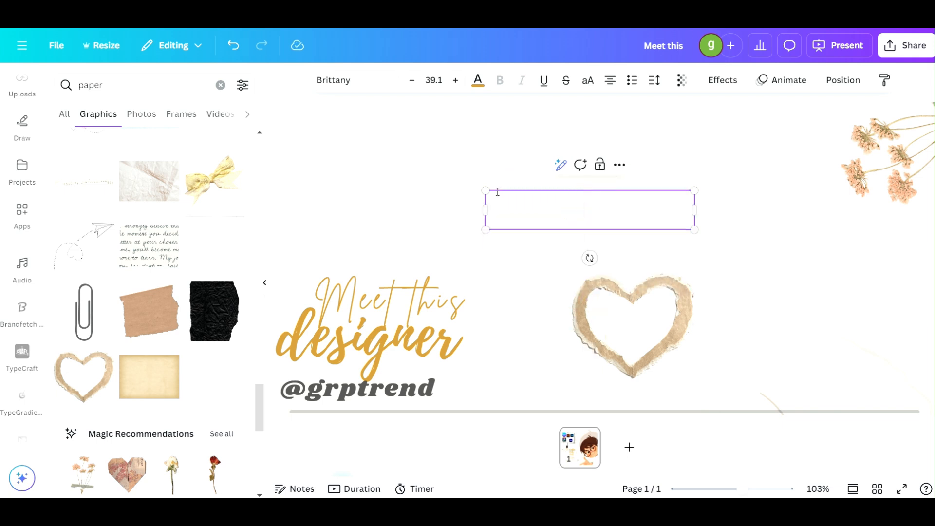
{"action": "type", "text": "DESIGN"}
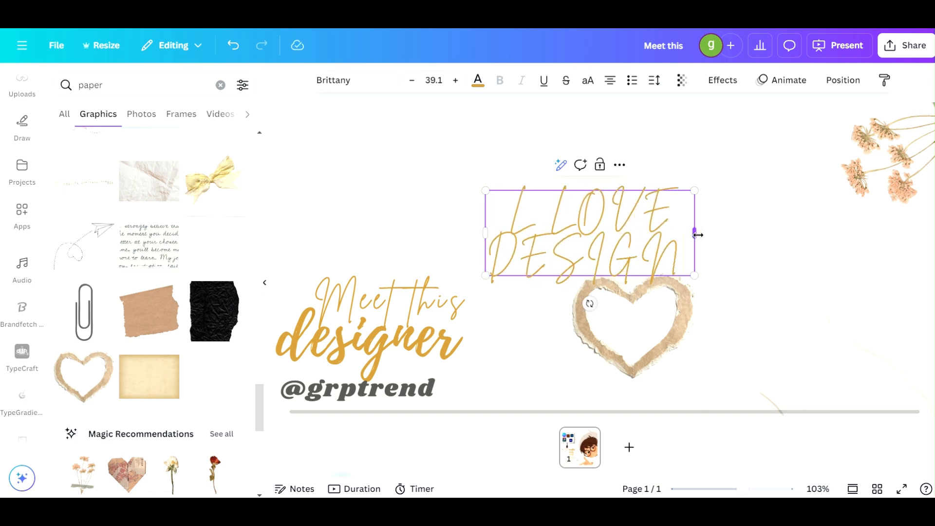
Fit "I LOVE DESIGN" on one line at font size 20.5 and place it just above the paper heart.
{"action": "left_click_drag", "start_coordinate": [694, 233], "coordinate": [570, 200]}
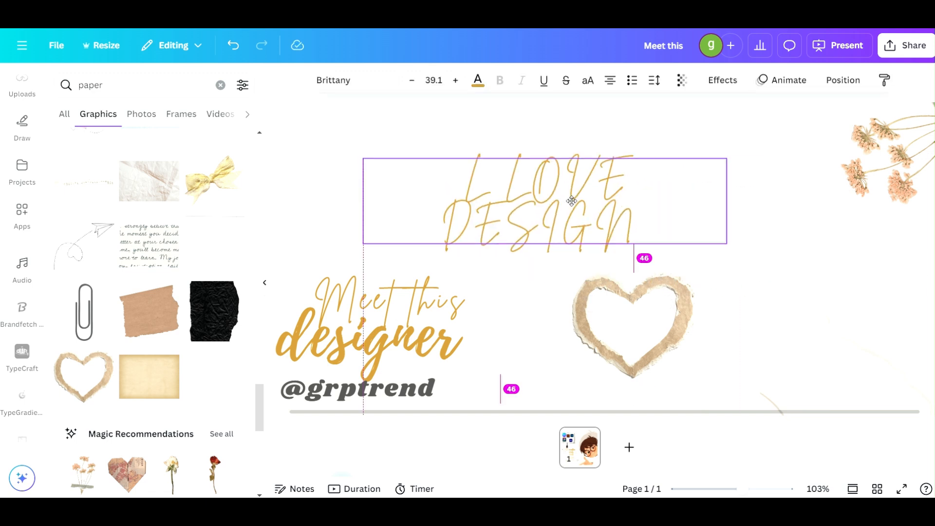
{"action": "left_click_drag", "start_coordinate": [726, 198], "coordinate": [554, 184]}
{"action": "left_click_drag", "start_coordinate": [468, 196], "coordinate": [662, 253]}
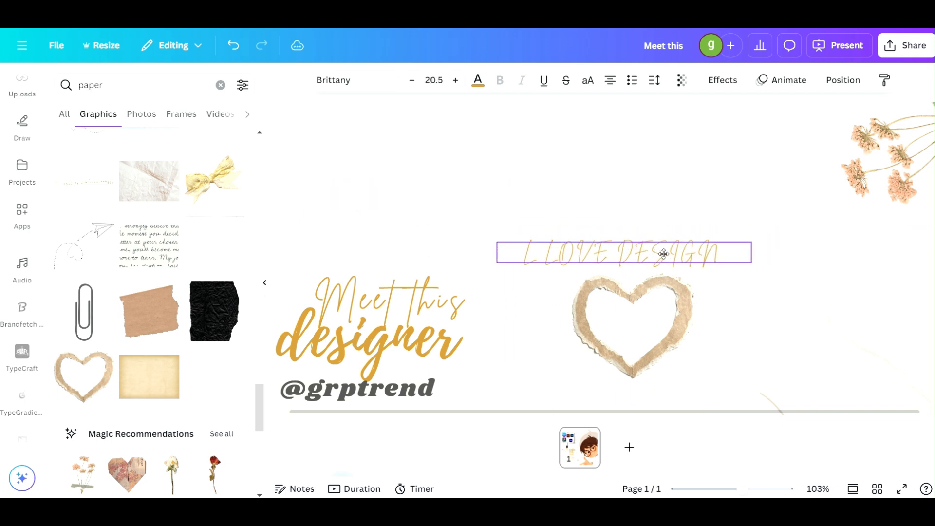
Apply the Curve shape effect to the "I LOVE DESIGN" text and move the paper heart up under its arc.
{"action": "left_click", "coordinate": [723, 80]}
{"action": "left_click", "coordinate": [142, 438]}
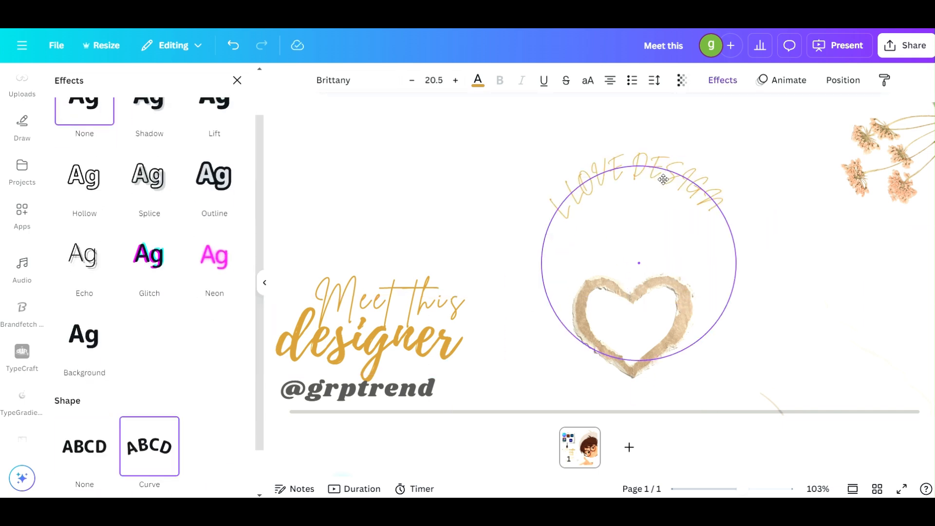
{"action": "left_click_drag", "start_coordinate": [658, 338], "coordinate": [661, 282]}
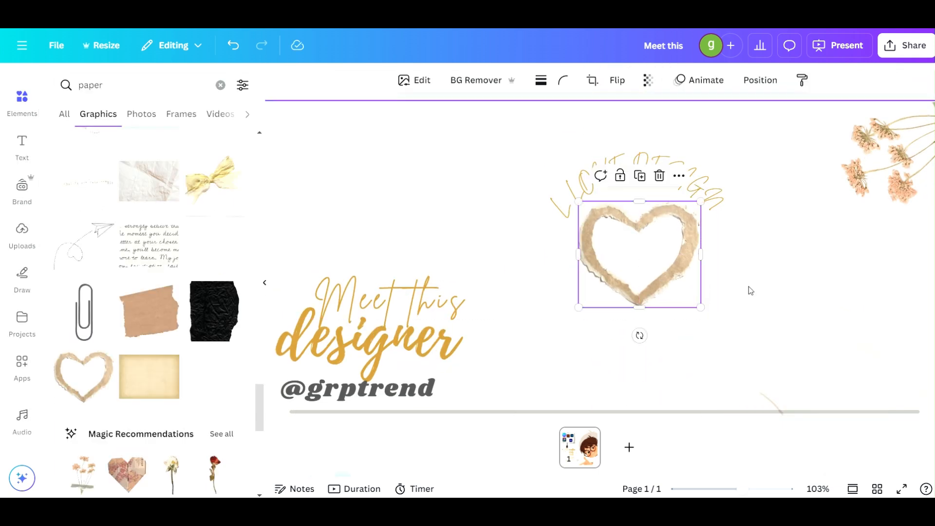
Increase the letter spacing of the curved "I LOVE DESIGN" text and lower it slightly around the heart.
{"action": "left_click", "coordinate": [696, 190]}
{"action": "left_click", "coordinate": [654, 80]}
{"action": "left_click", "coordinate": [733, 300]}
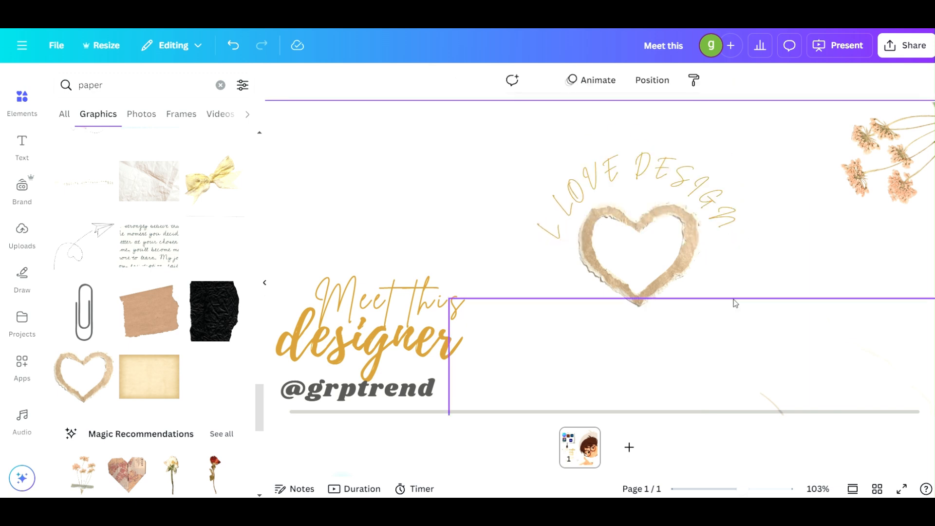
{"action": "left_click_drag", "start_coordinate": [702, 193], "coordinate": [704, 201]}
{"action": "left_click", "coordinate": [465, 193]}
{"action": "scroll", "coordinate": [463, 192], "scroll_direction": "down", "scroll_amount": 5}
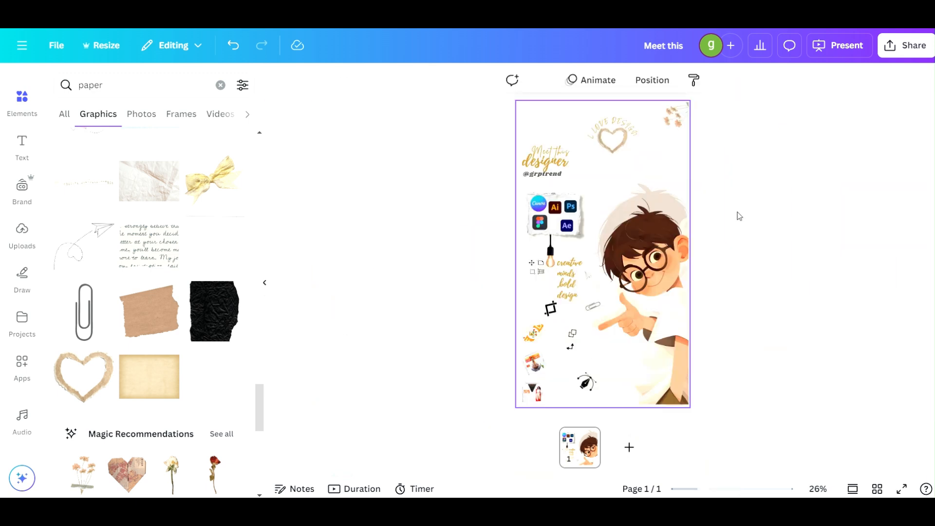
Add the black torn-paper "AMAZING" label from the paper results, shrink it and place it above the boy's head.
{"action": "scroll", "coordinate": [739, 216], "scroll_direction": "down", "scroll_amount": 2}
{"action": "left_click", "coordinate": [149, 418]}
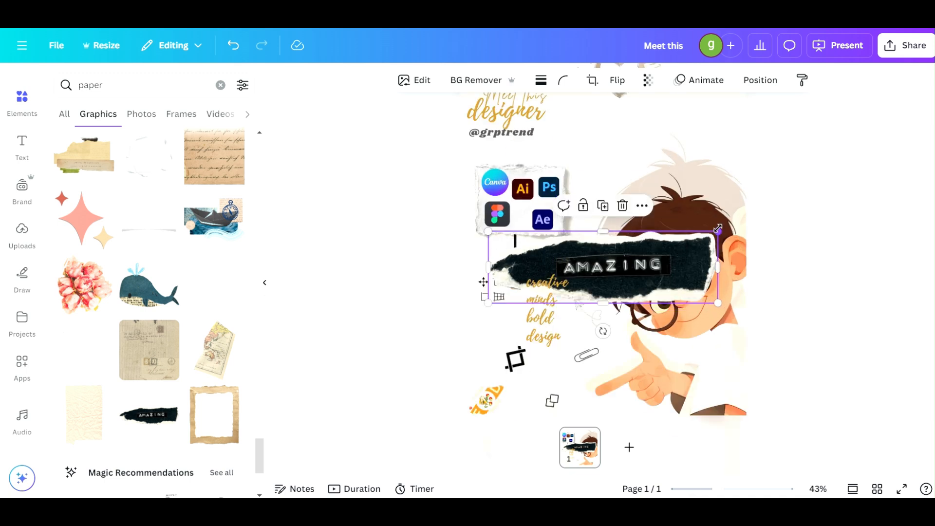
{"action": "left_click_drag", "start_coordinate": [664, 246], "coordinate": [750, 124]}
{"action": "scroll", "coordinate": [803, 216], "scroll_direction": "up", "scroll_amount": 2}
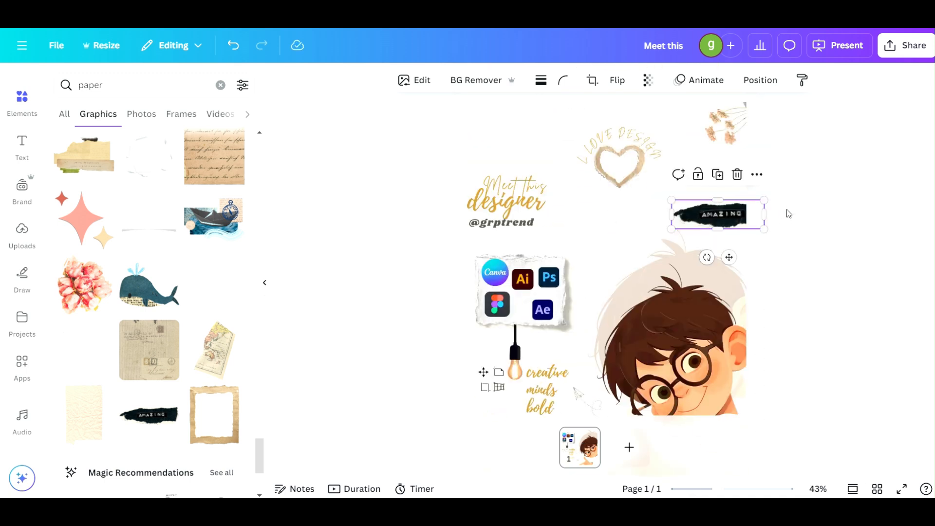
{"action": "left_click", "coordinate": [786, 219]}
Tilt the "AMAZING" label downward to the right and position it partly over the page's right edge above the boy's head.
{"action": "scroll", "coordinate": [782, 226], "scroll_direction": "down", "scroll_amount": 3}
{"action": "scroll", "coordinate": [676, 218], "scroll_direction": "up", "scroll_amount": 5}
{"action": "left_click_drag", "start_coordinate": [804, 105], "coordinate": [769, 113]}
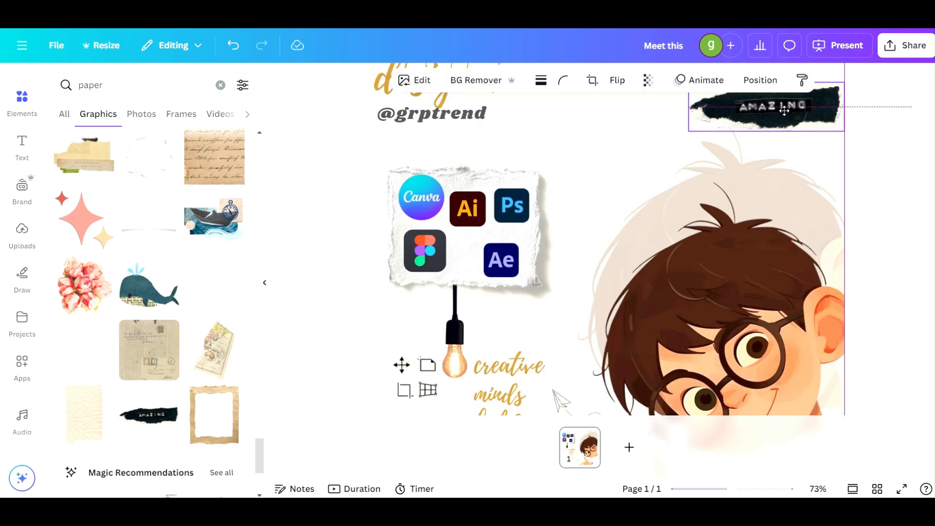
{"action": "scroll", "coordinate": [863, 138], "scroll_direction": "up", "scroll_amount": 4}
{"action": "left_click_drag", "start_coordinate": [873, 292], "coordinate": [871, 320]}
{"action": "left_click_drag", "start_coordinate": [818, 306], "coordinate": [849, 313]}
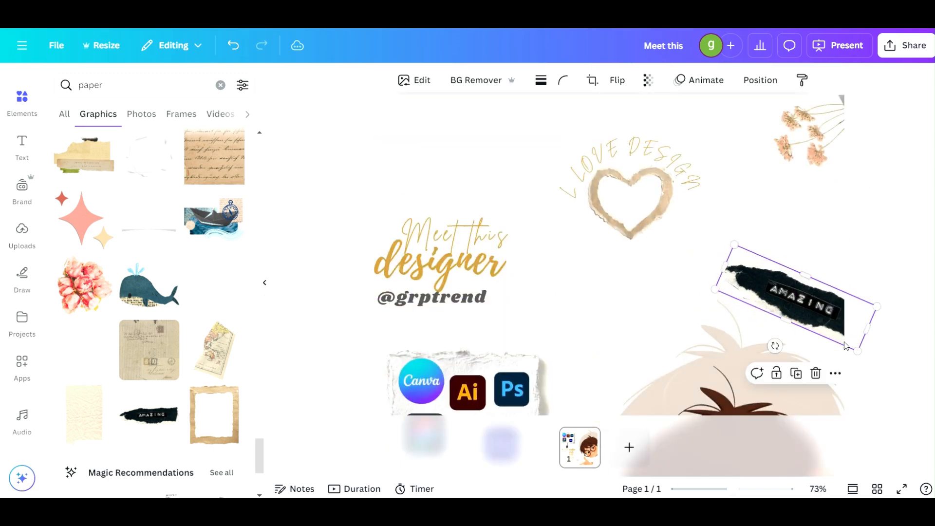
{"action": "left_click_drag", "start_coordinate": [786, 346], "coordinate": [790, 354]}
{"action": "left_click", "coordinate": [860, 202]}
{"action": "scroll", "coordinate": [860, 201], "scroll_direction": "down", "scroll_amount": 4}
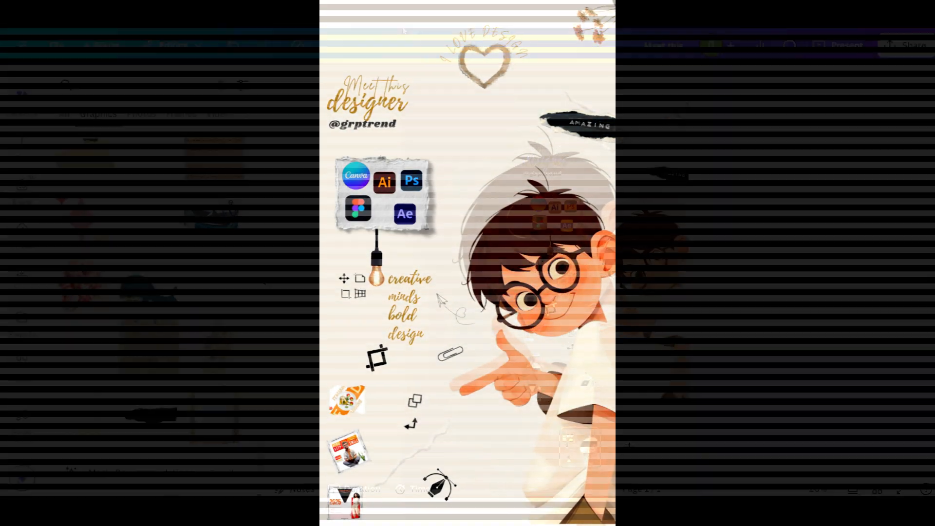